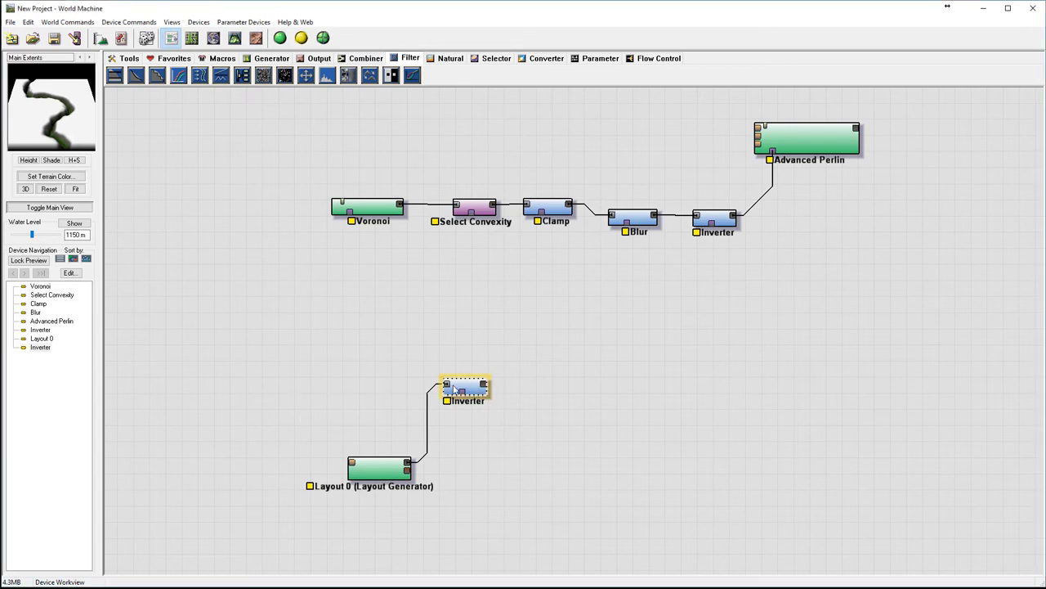
- Delete the Inverter after Layout 0 and put a Gaussian Blur of radius 128 there, fed by Layout 0
key(Delete)
click(540, 325)
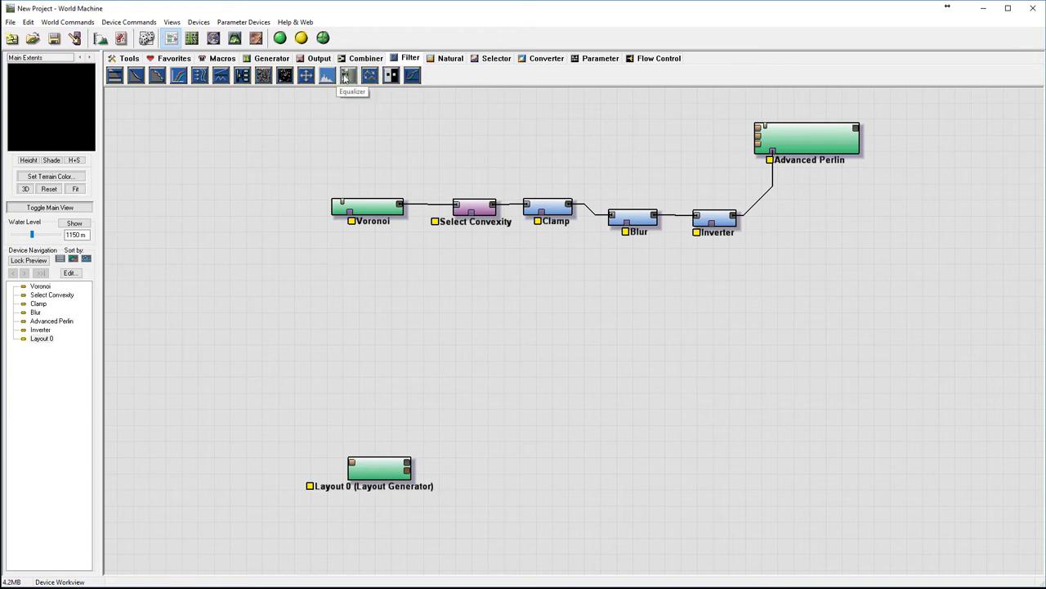
drag(349, 75, 407, 467)
double_click(470, 399)
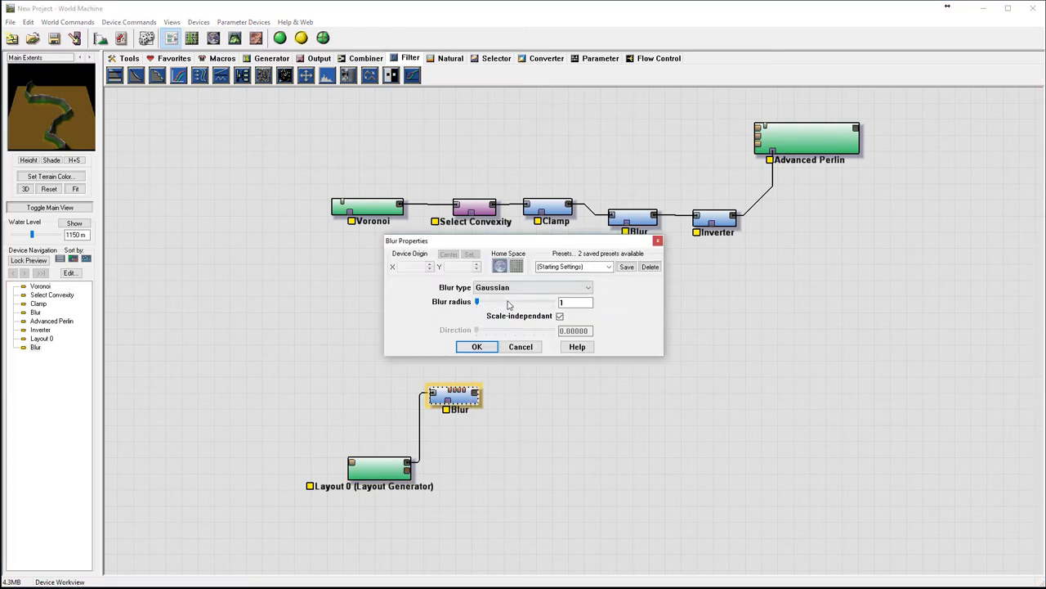
drag(478, 303, 558, 302)
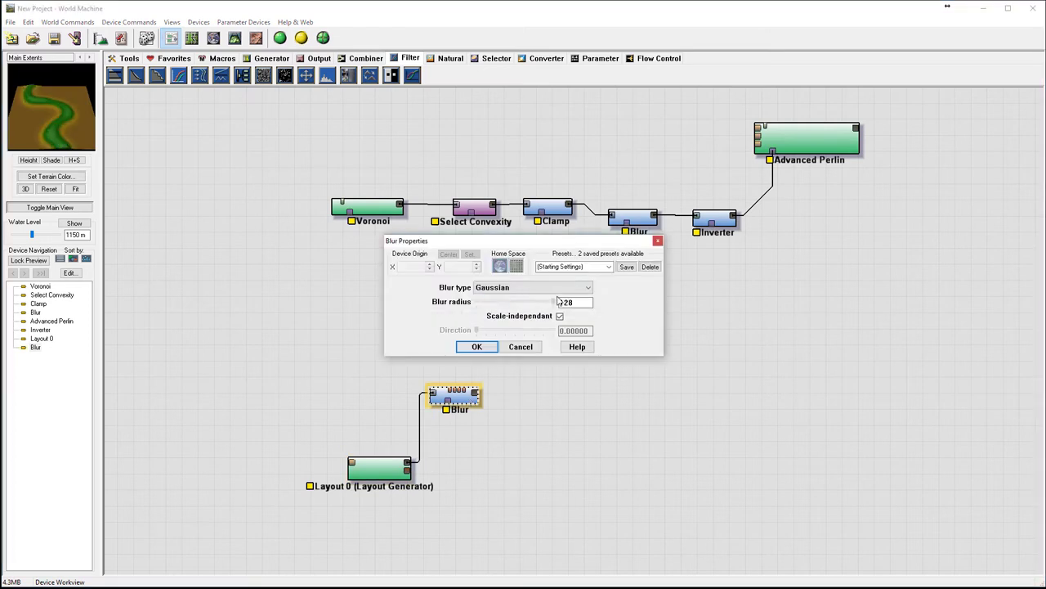
click(464, 349)
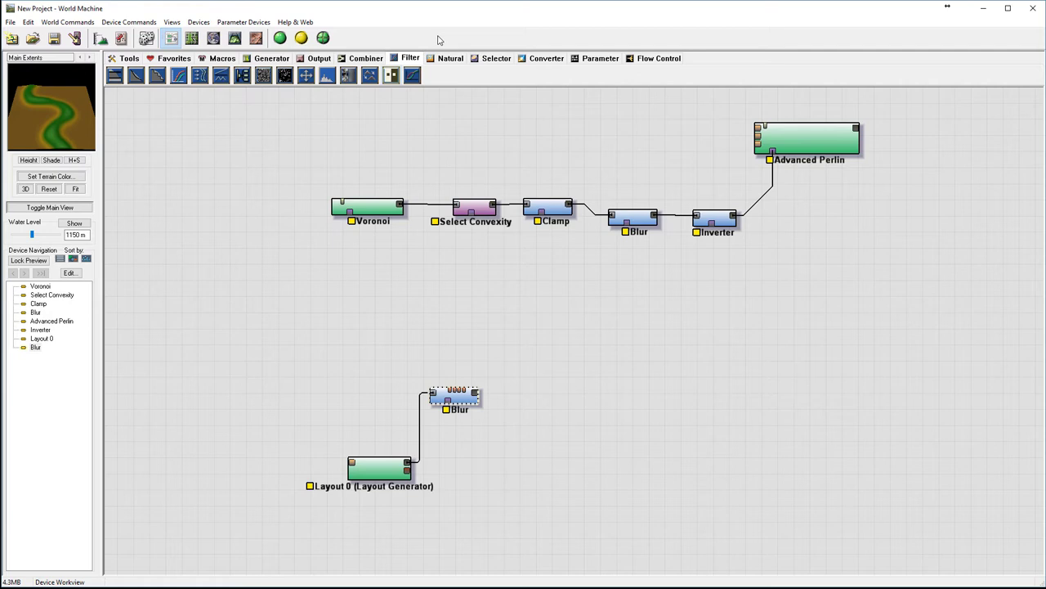
- Place an Equalizer above the lower Blur, wire the Blur into it, and keep its default settings
click(327, 75)
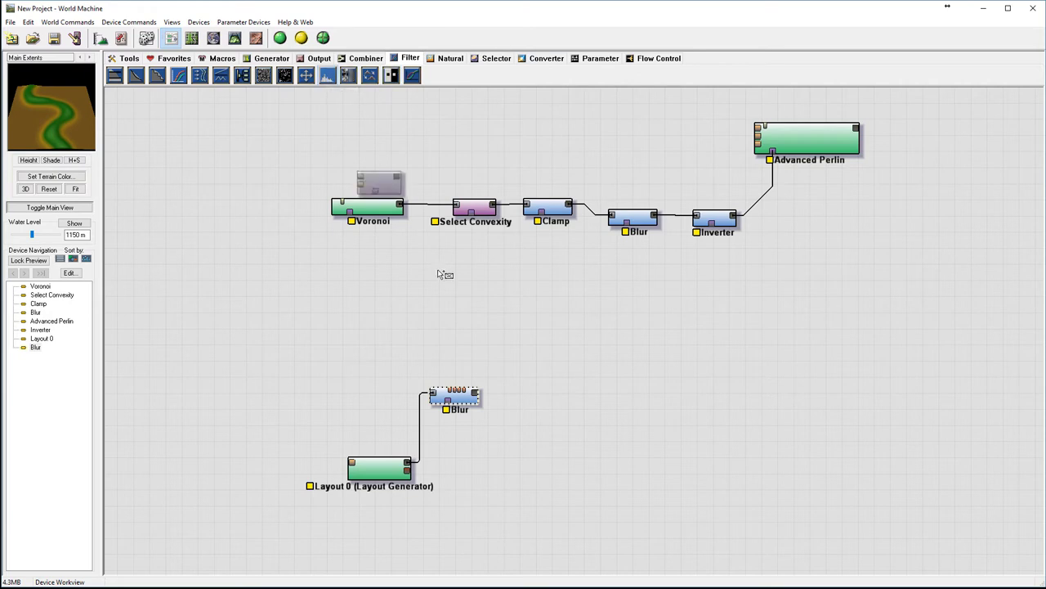
click(509, 346)
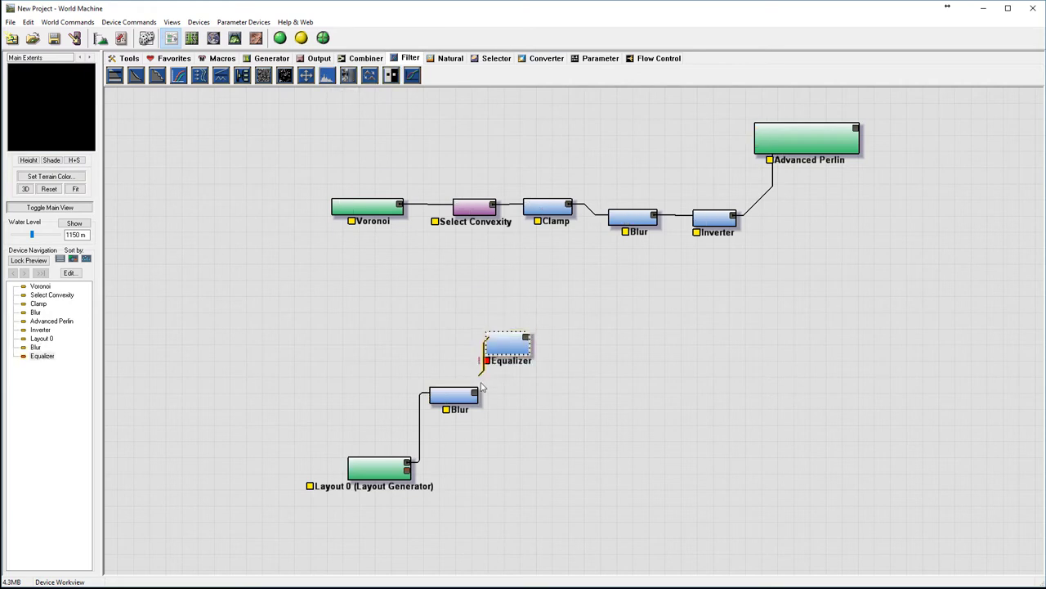
drag(488, 338, 478, 393)
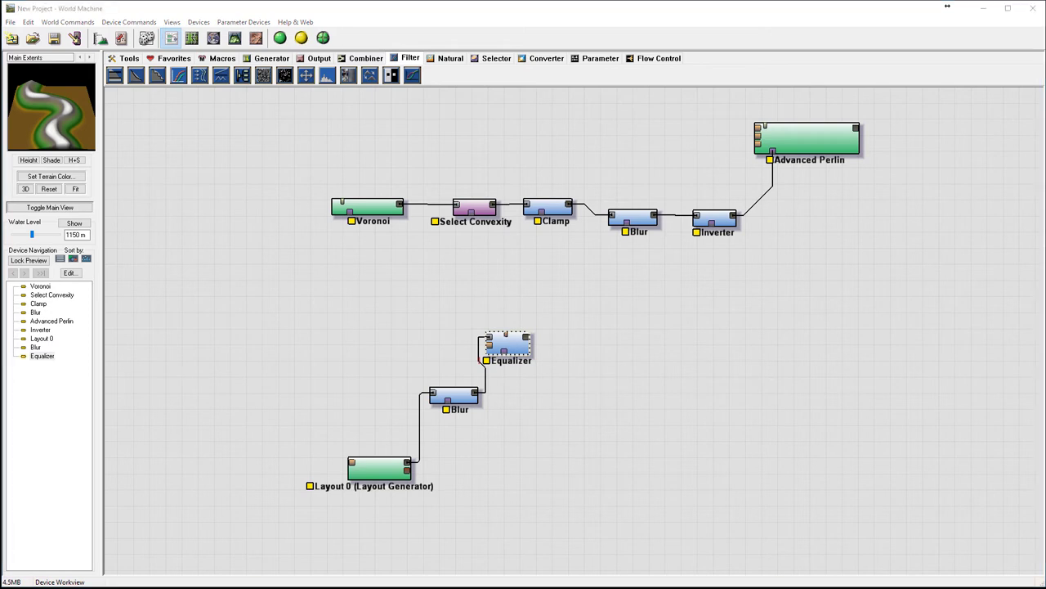
double_click(530, 348)
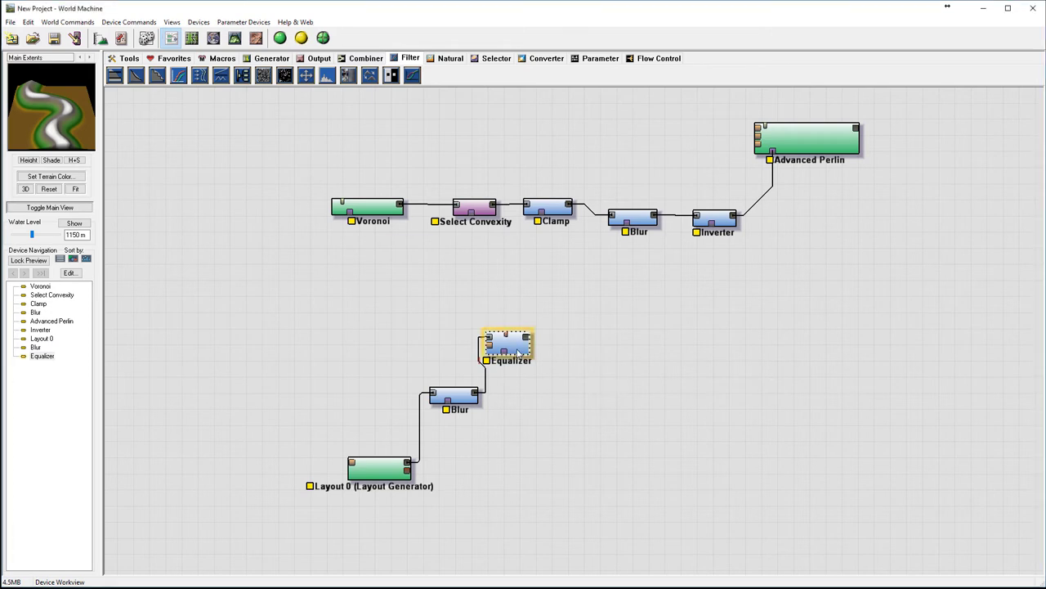
click(478, 341)
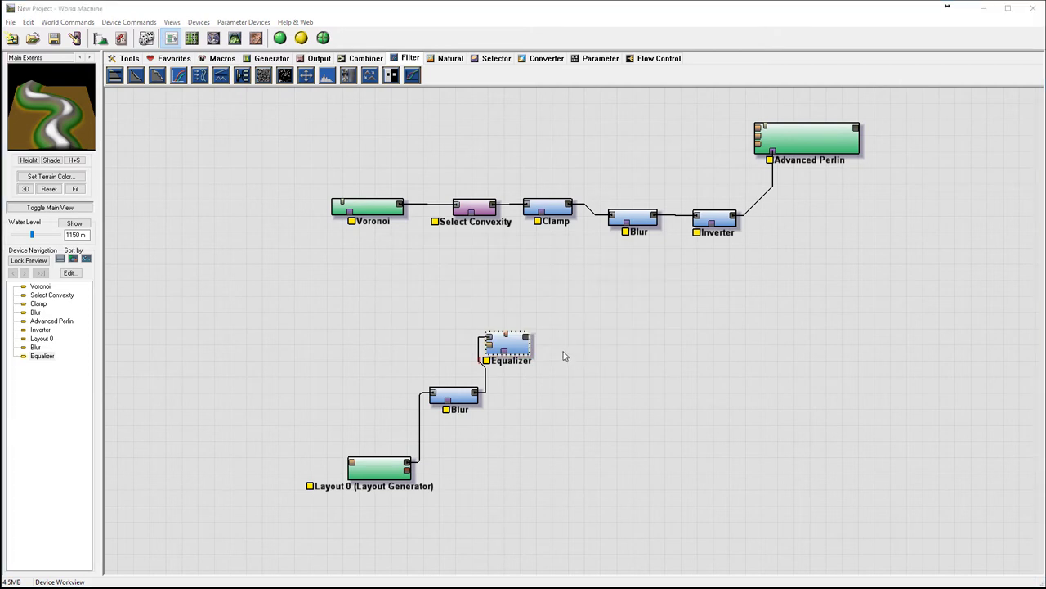
drag(511, 345, 530, 343)
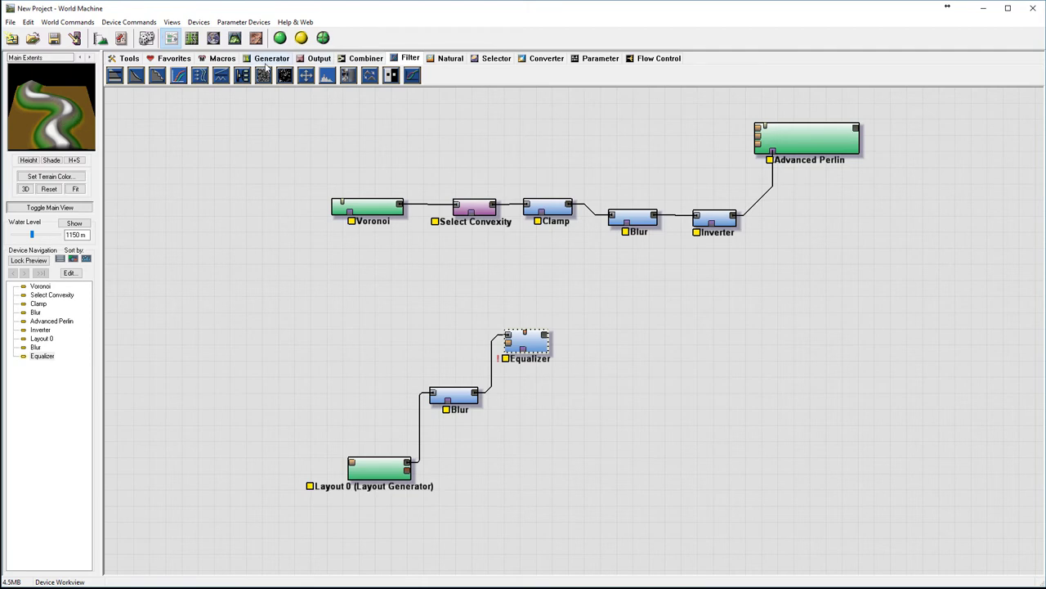
- Add an Erosion device beside the Equalizer and wire the Equalizer into it
click(449, 59)
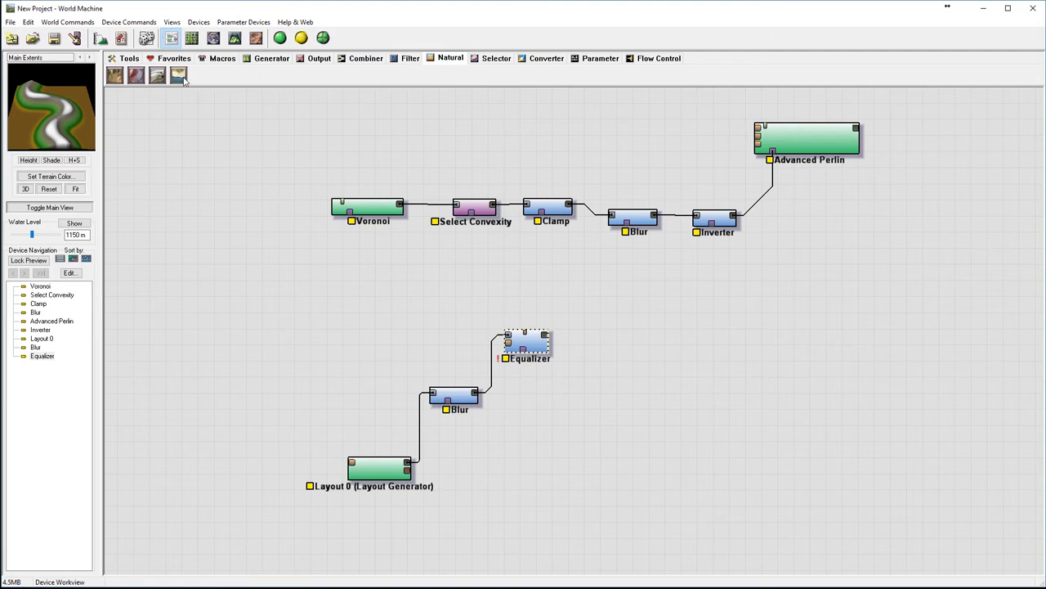
click(114, 75)
click(634, 337)
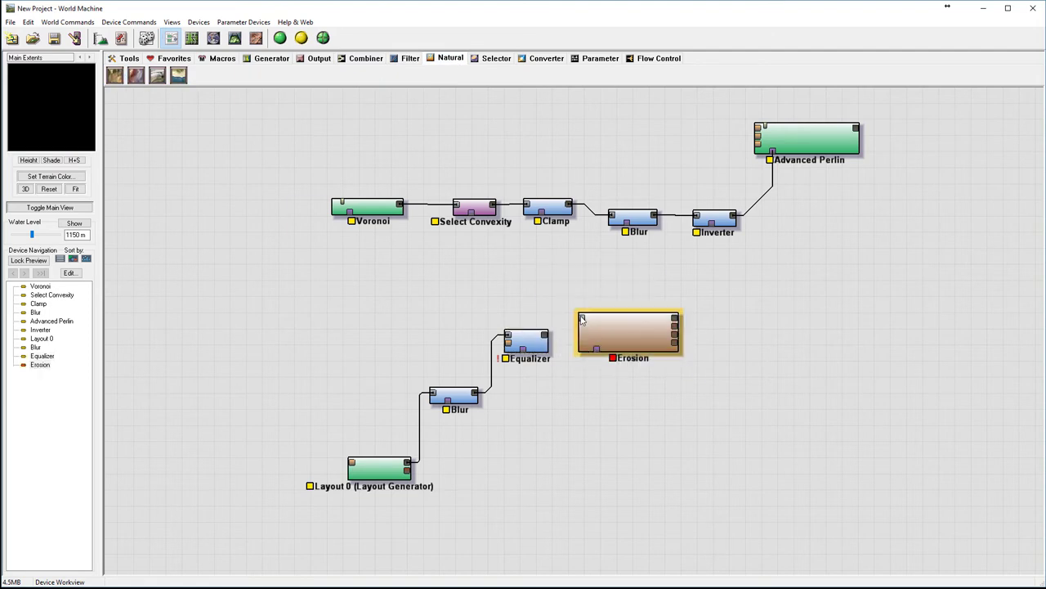
drag(546, 335, 581, 318)
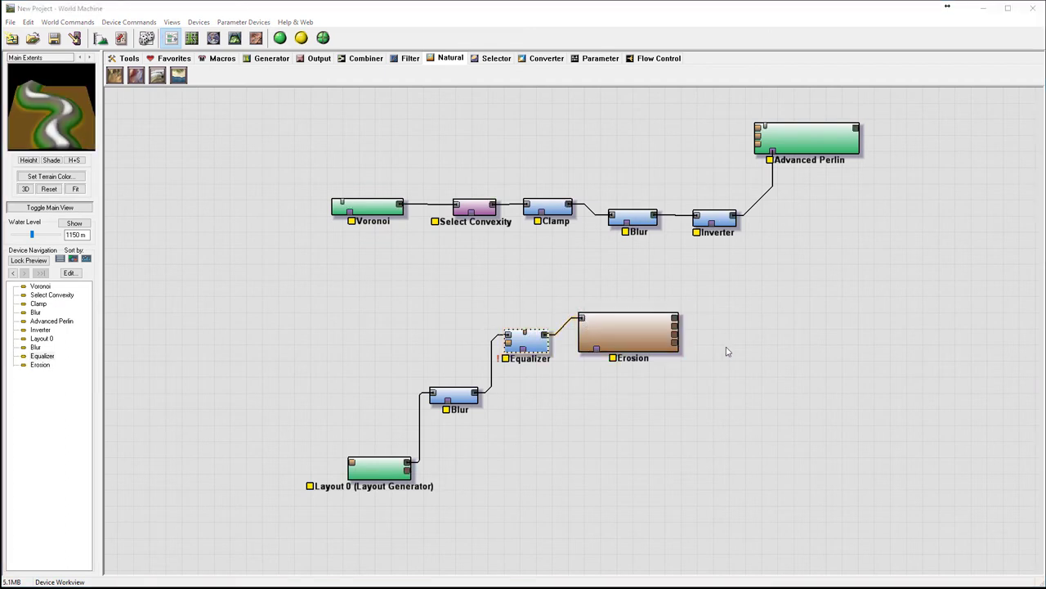
- Set Standard Erosion to duration 160, hardness 0.460, sediment carry 0.873, and geological-time erosive power 0.923
double_click(638, 331)
drag(547, 206, 658, 76)
click(588, 107)
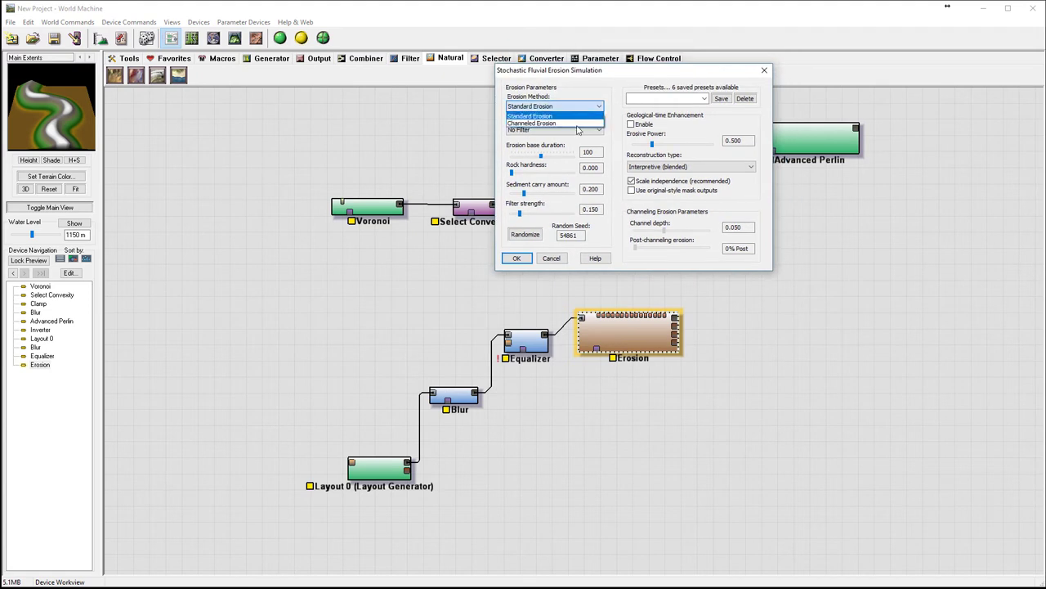
click(570, 134)
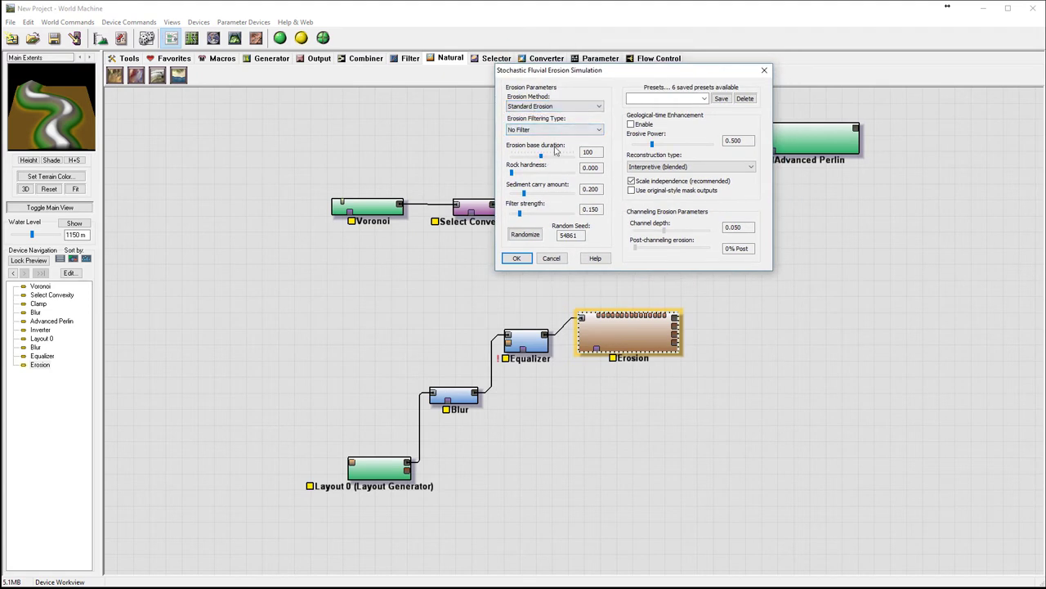
click(540, 156)
mouse_move(542, 156)
mouse_down()
mouse_move(570, 158)
mouse_move(561, 163)
mouse_up()
drag(515, 174, 530, 180)
drag(536, 175, 541, 176)
drag(526, 193, 569, 194)
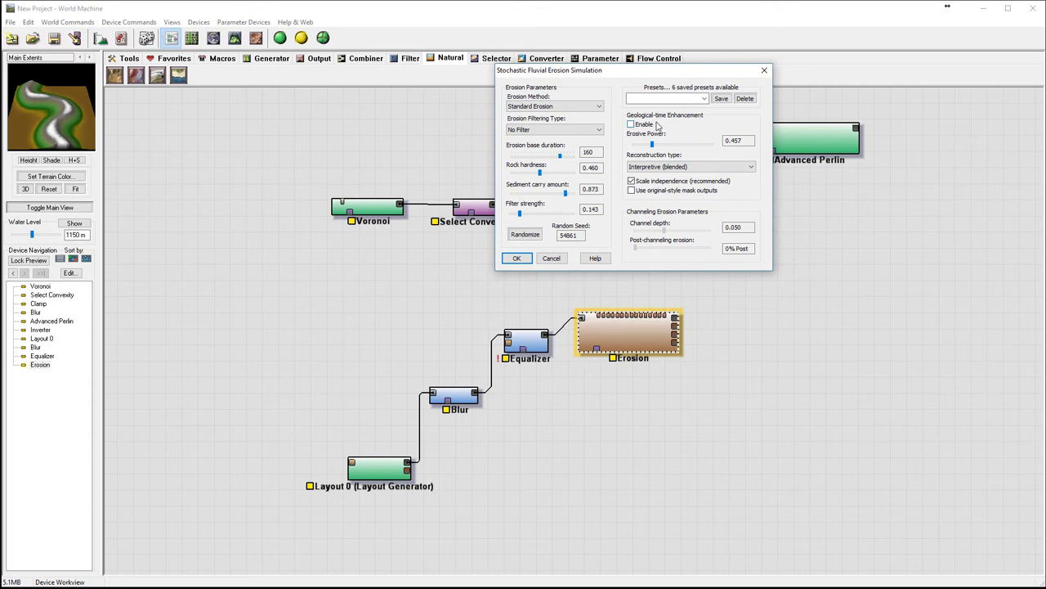
click(653, 126)
drag(652, 144, 680, 150)
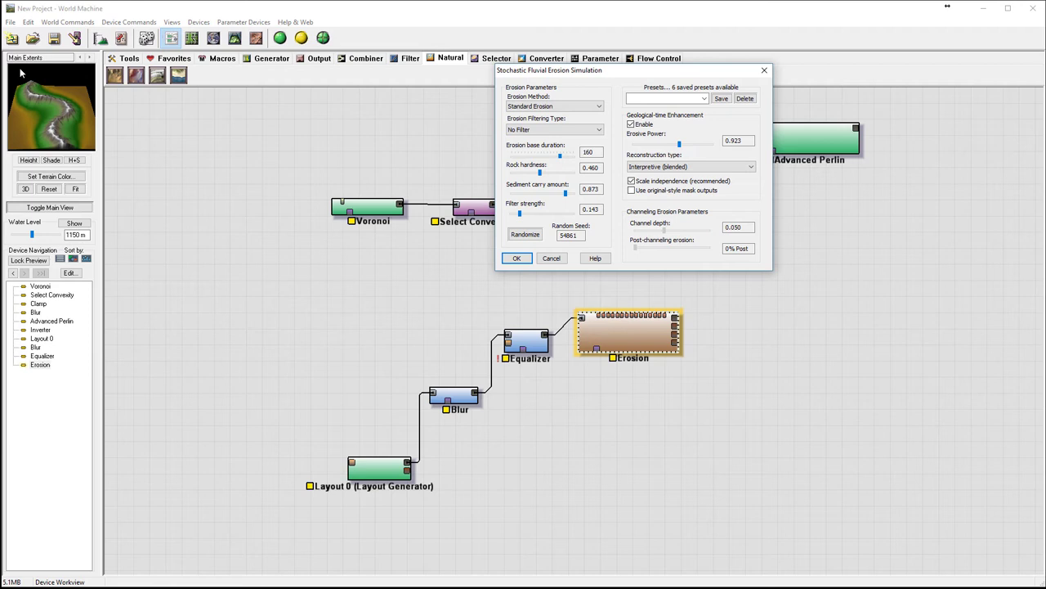
click(517, 258)
click(235, 38)
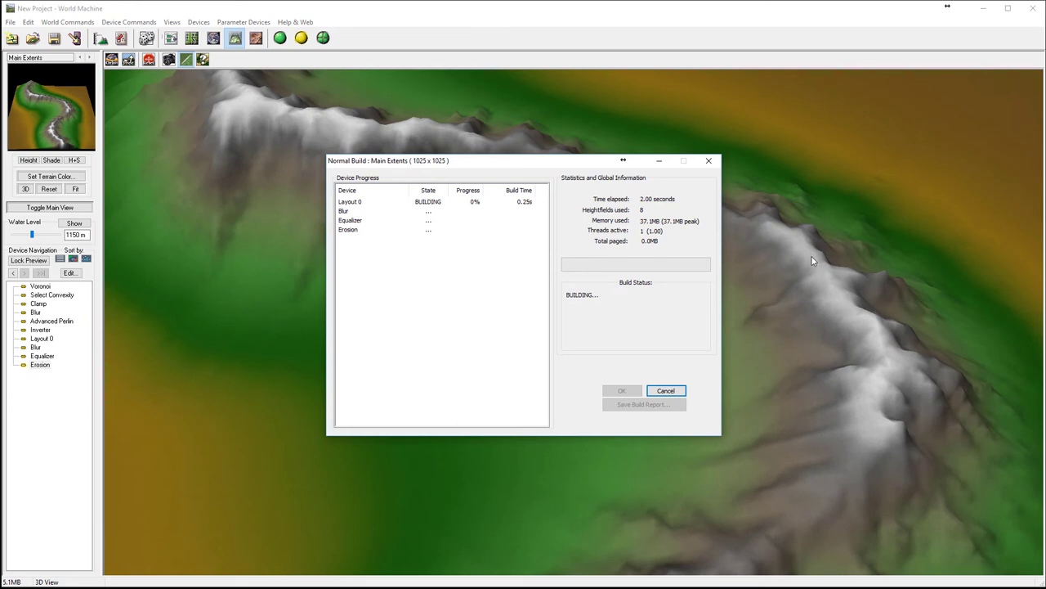
drag(623, 161, 672, 319)
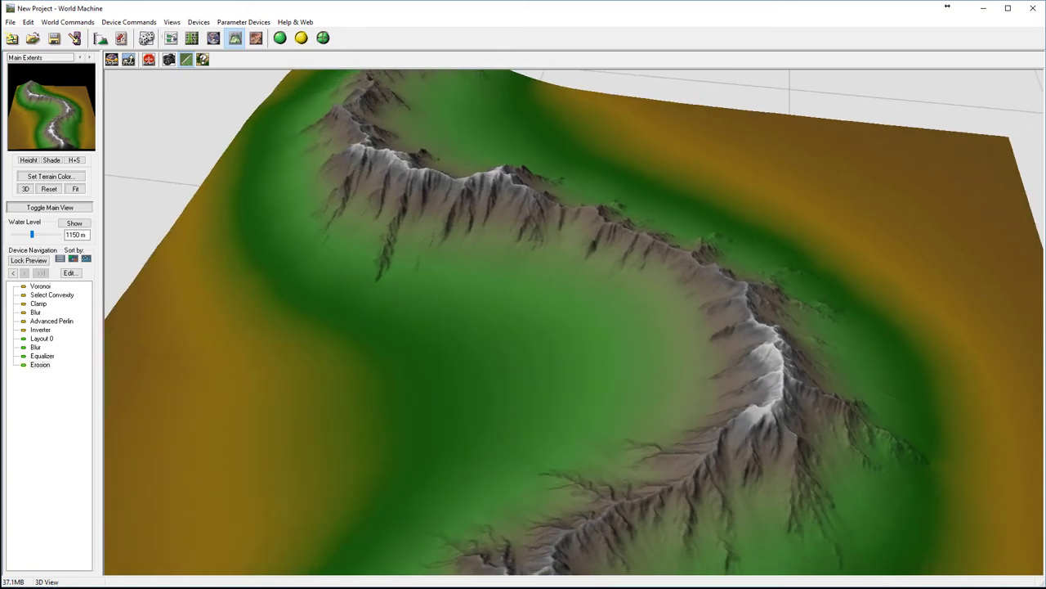
scroll(650, 255, down, 5)
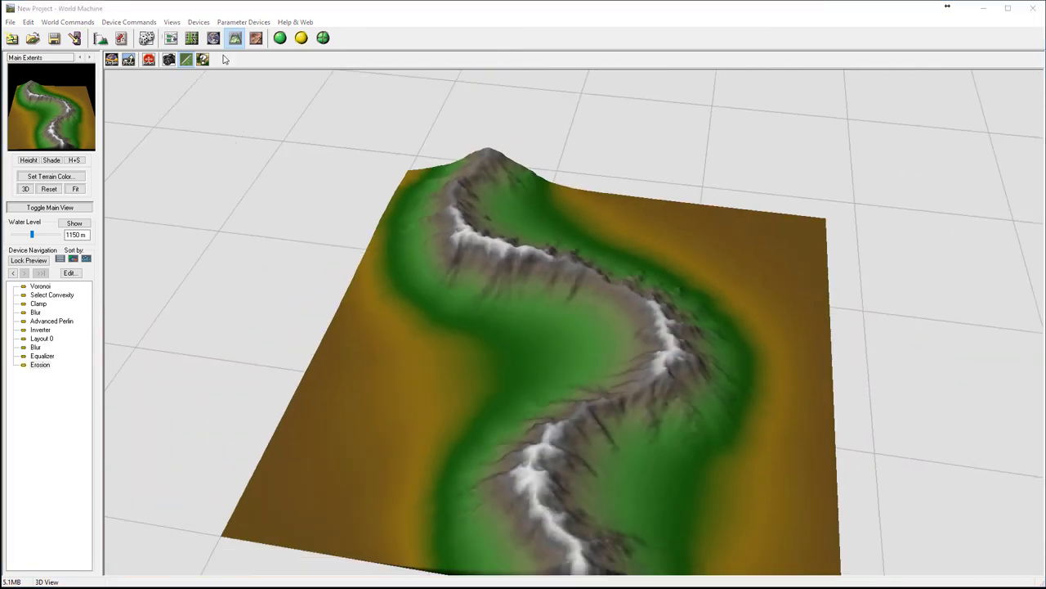
click(171, 37)
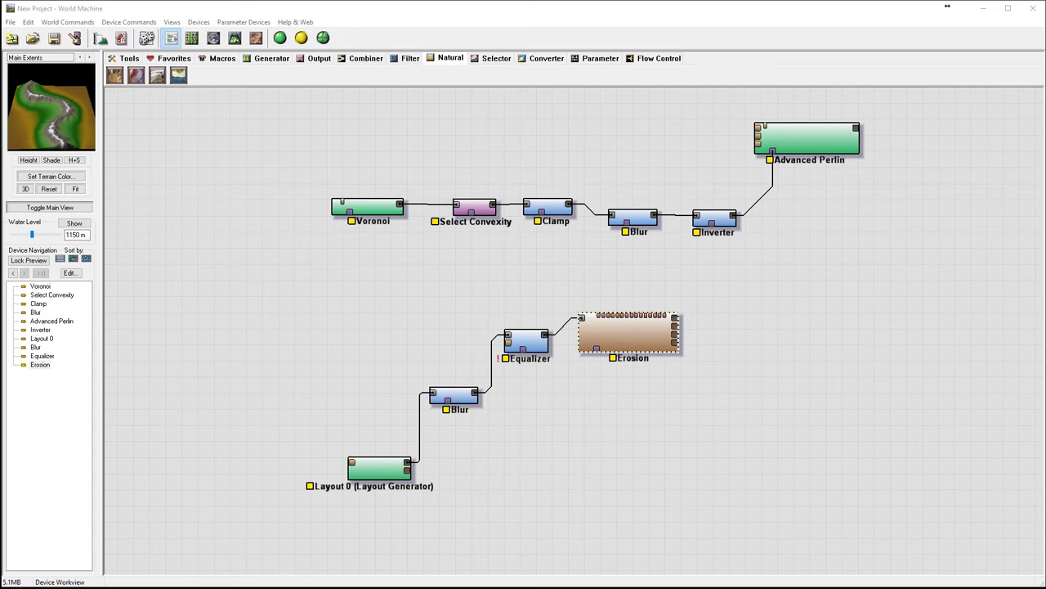
- Shift the lower Blur, Equalizer and Erosion nodes left to make room
mouse_move(459, 399)
mouse_down()
mouse_move(379, 384)
mouse_move(441, 405)
mouse_up()
drag(527, 341, 489, 339)
drag(648, 332, 607, 318)
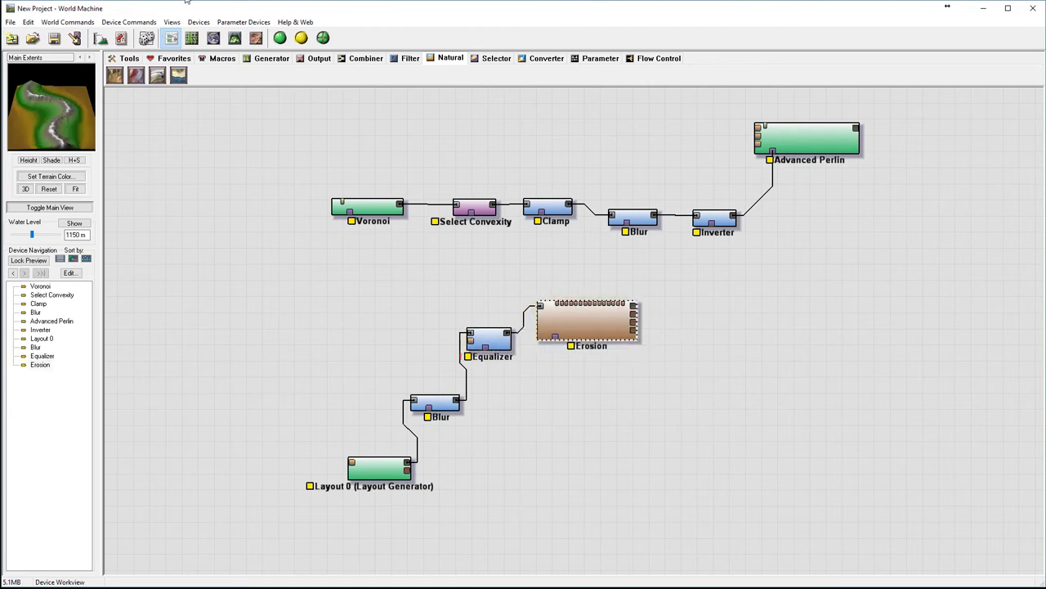
- Add a second Advanced Perlin generator after Erosion, feed Erosion into it, and accept its settings
click(272, 58)
click(158, 75)
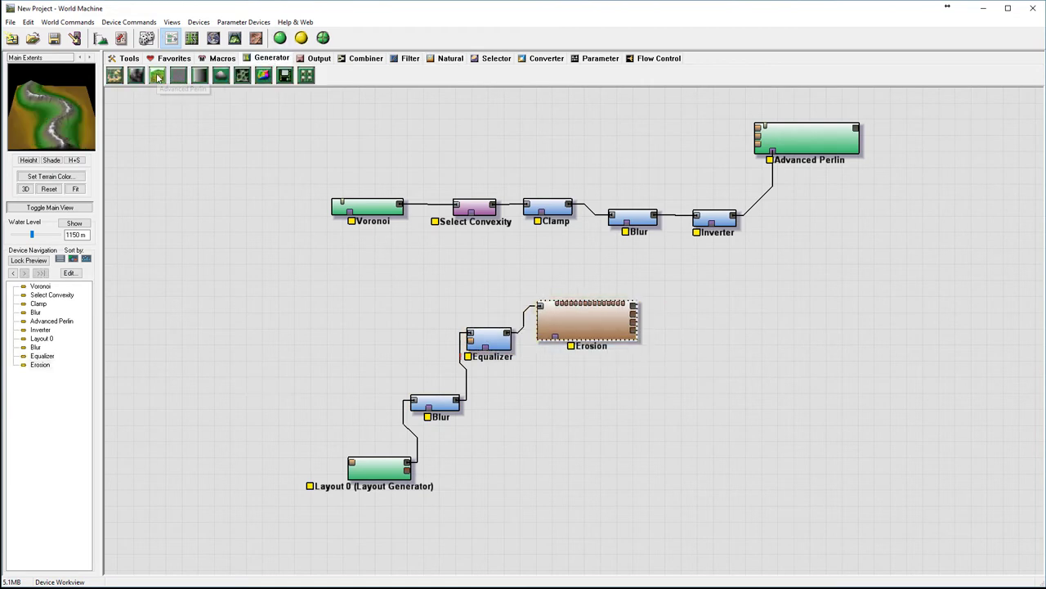
click(723, 320)
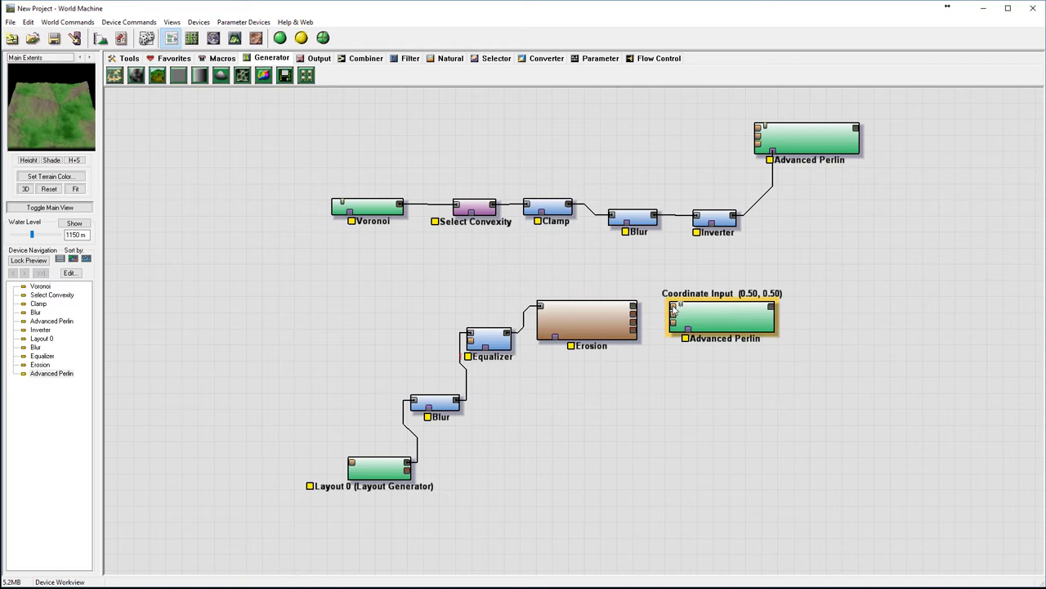
click(634, 308)
drag(640, 357, 675, 317)
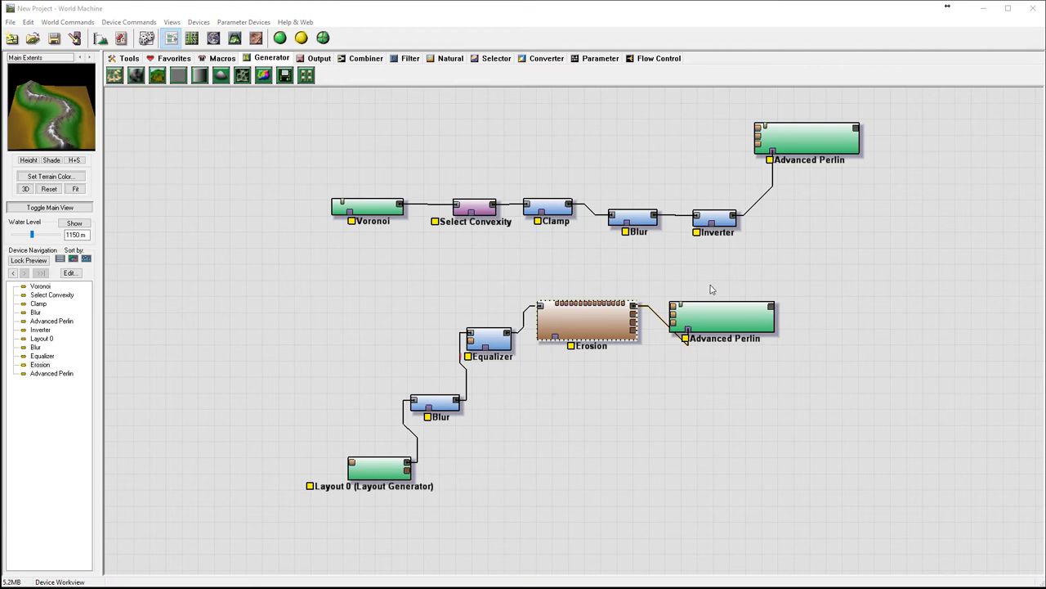
double_click(716, 317)
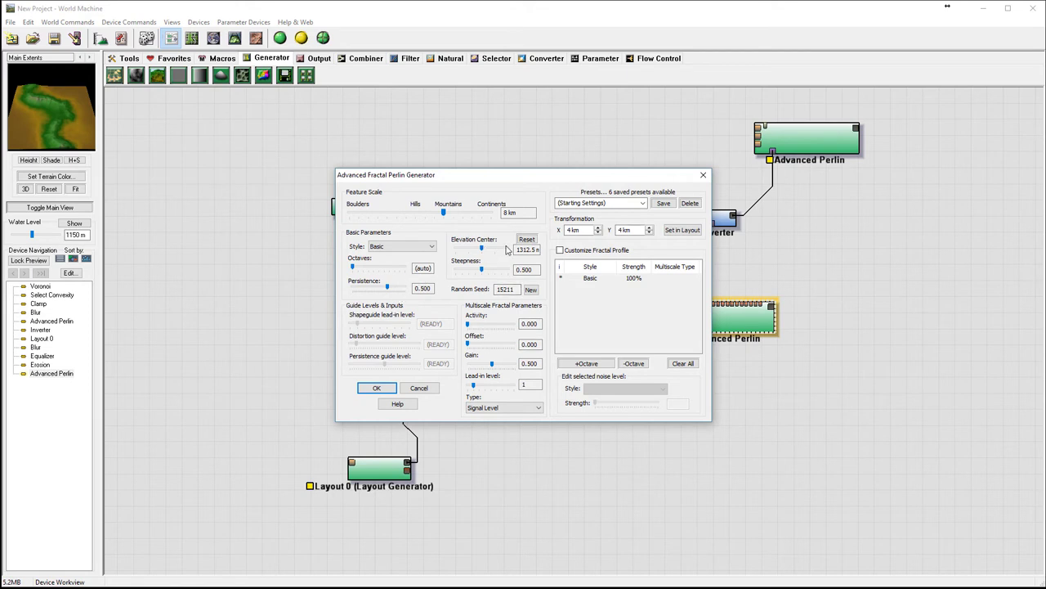
click(388, 389)
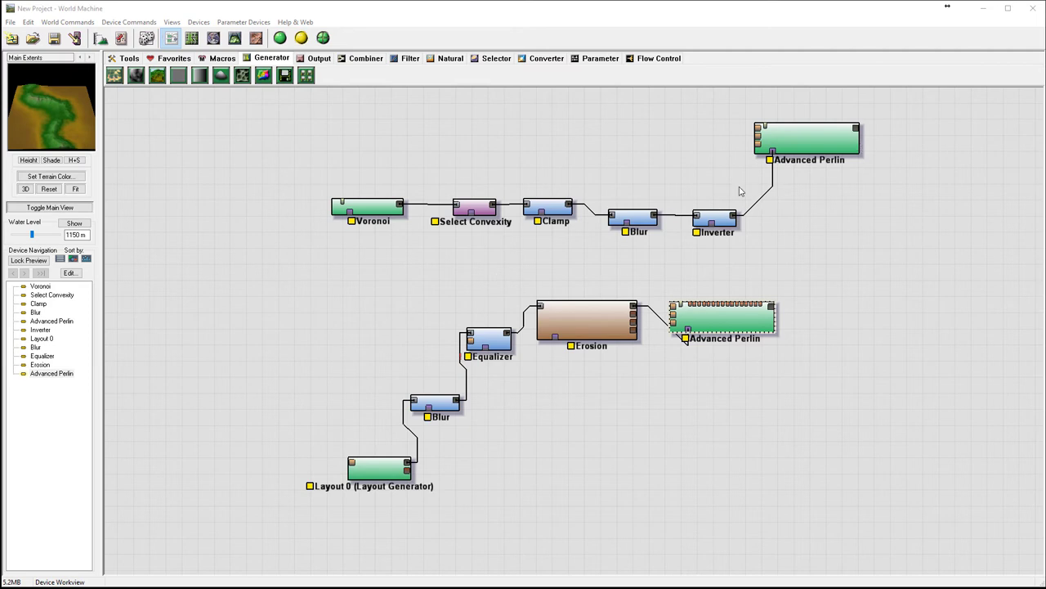
- Arrange Voronoi, Select Convexity, Clamp, Blur, Inverter and the top Advanced Perlin into one straight row
drag(716, 217, 684, 169)
drag(533, 219, 505, 149)
drag(639, 219, 606, 150)
drag(682, 169, 688, 147)
drag(477, 205, 445, 141)
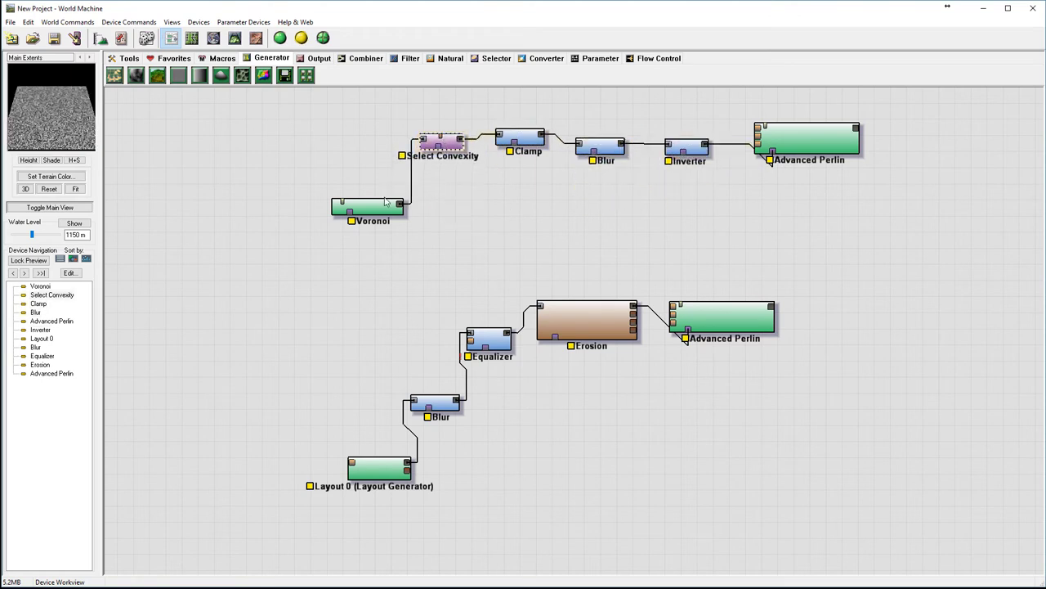
drag(378, 208, 322, 137)
click(811, 136)
drag(811, 137, 855, 119)
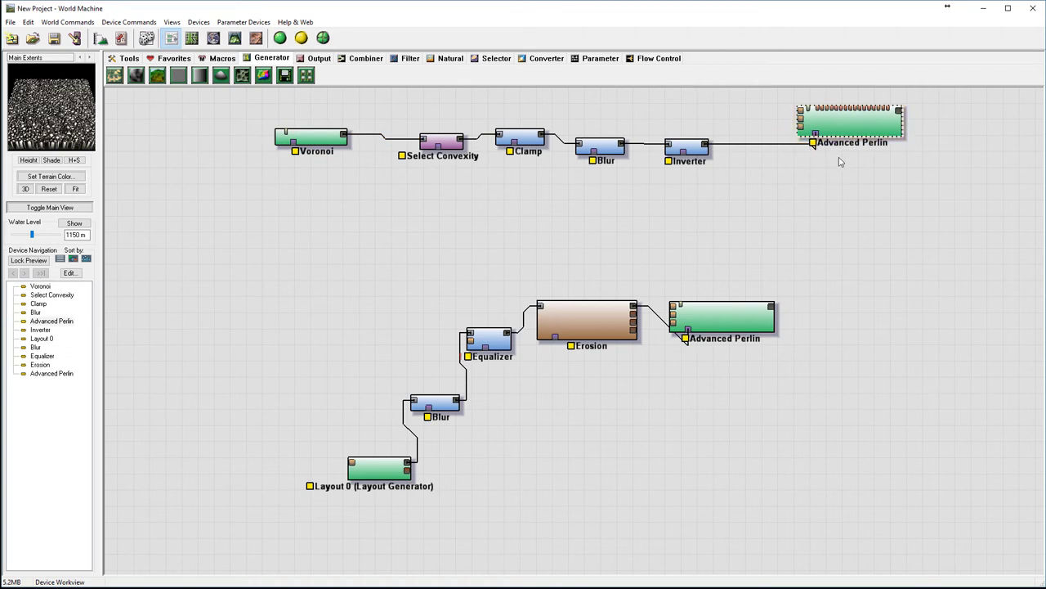
drag(740, 325, 748, 330)
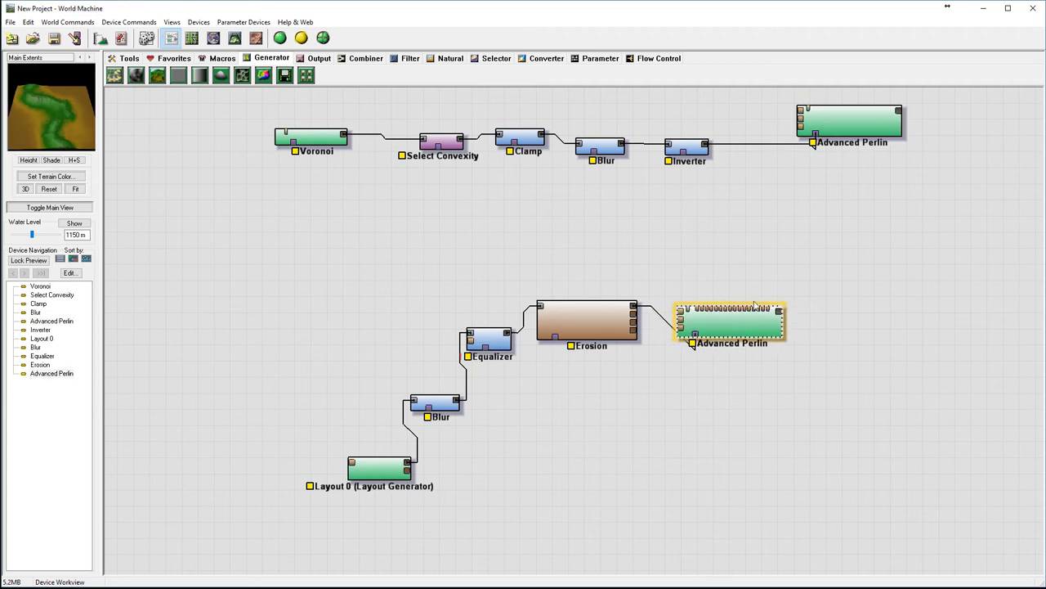
- Place a second Equalizer fed by the lower Advanced Perlin, with equalization lowered to 0.125
click(410, 58)
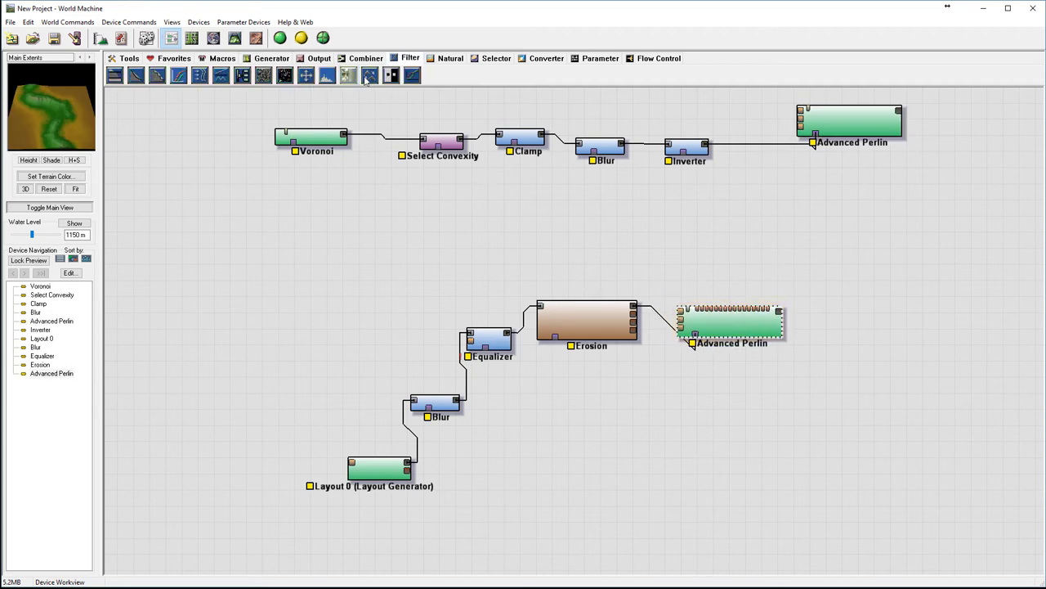
drag(327, 75, 779, 312)
click(813, 261)
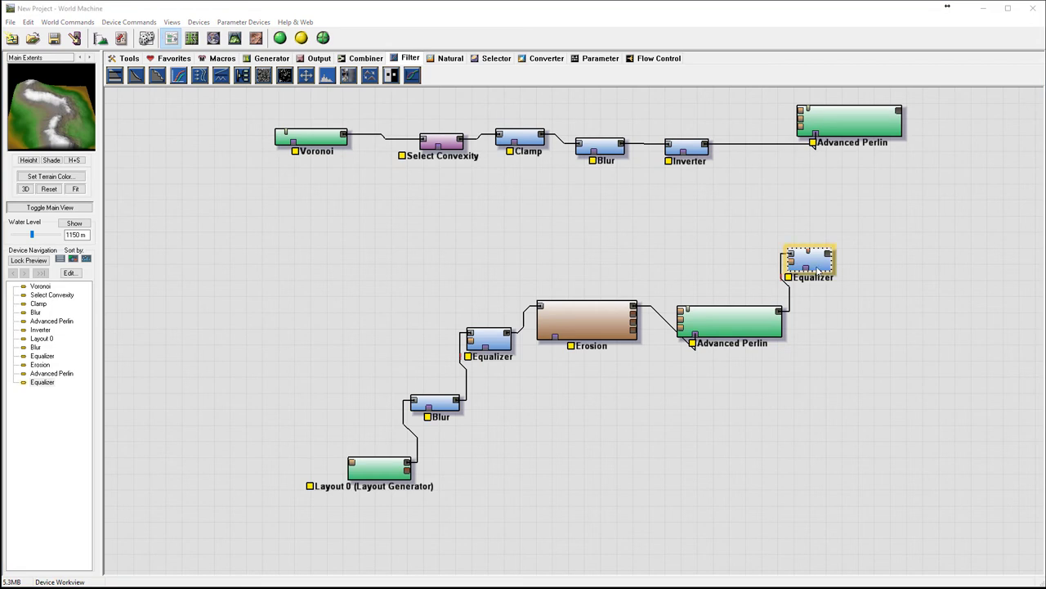
double_click(809, 262)
drag(553, 294, 486, 297)
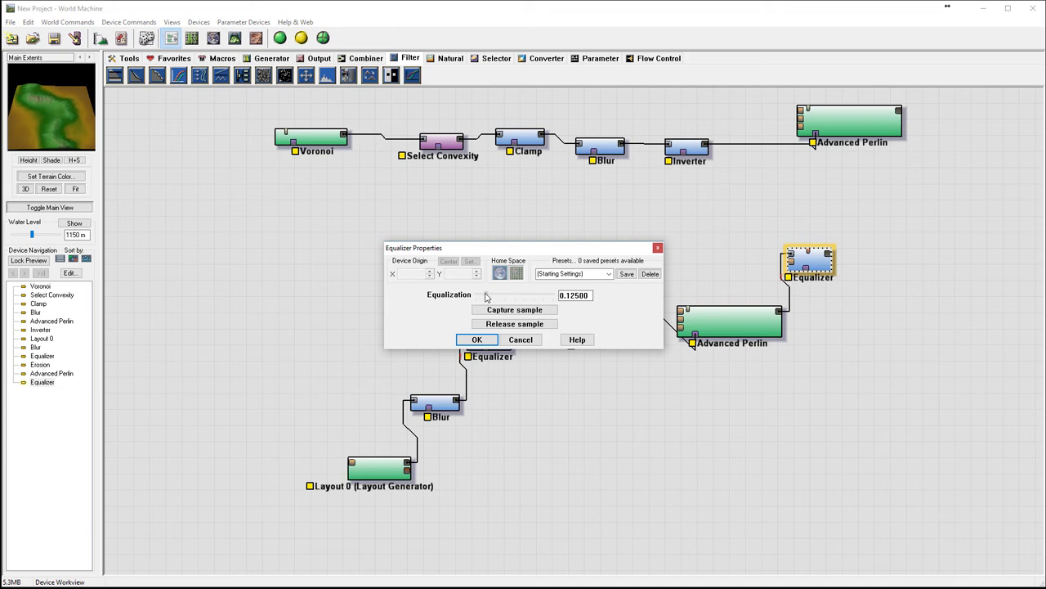
click(478, 340)
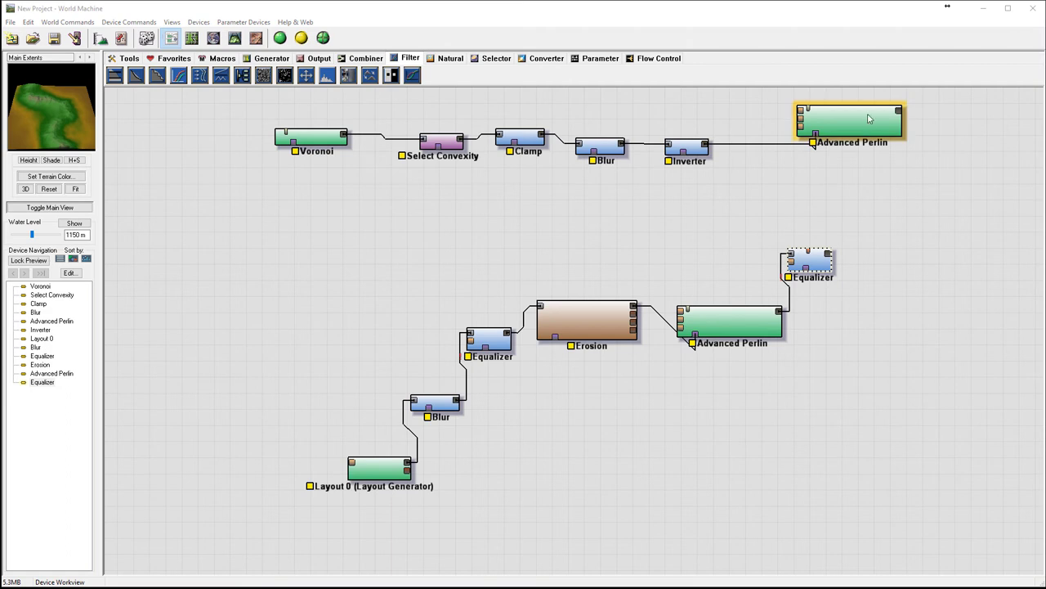
- Wire the Inverter's output into the top Advanced Perlin node's input
click(686, 148)
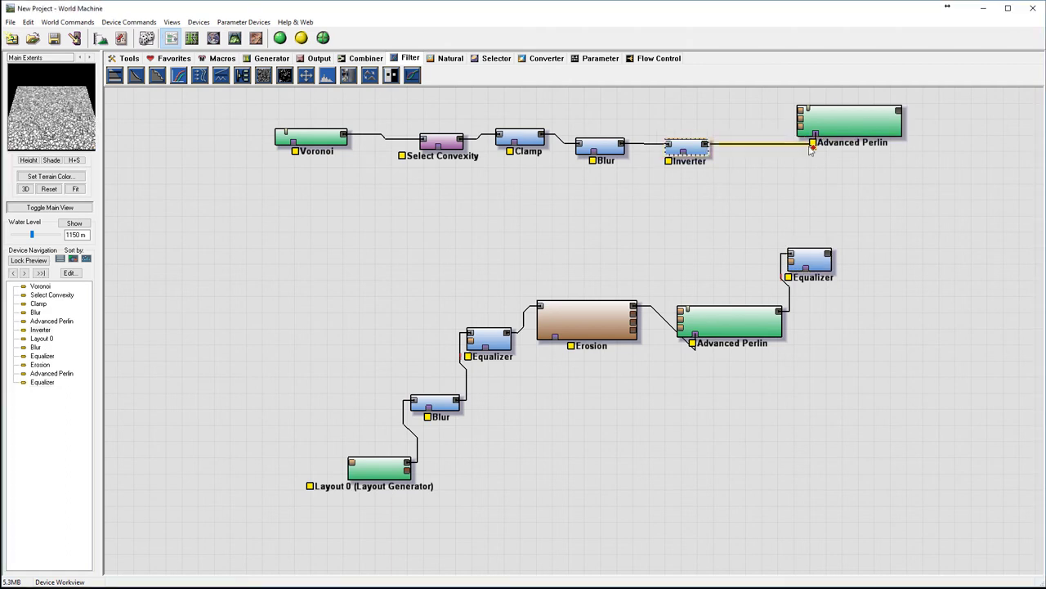
drag(812, 147, 812, 146)
click(809, 258)
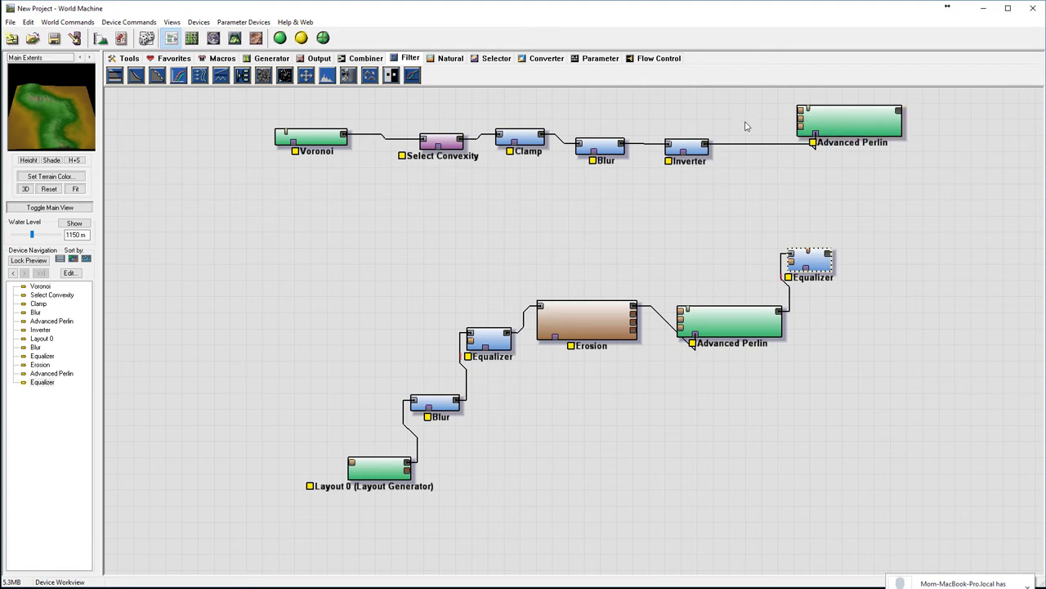
- Place a Combiner between the two chains, fed by the Inverter and the upper Equalizer
click(354, 59)
click(158, 76)
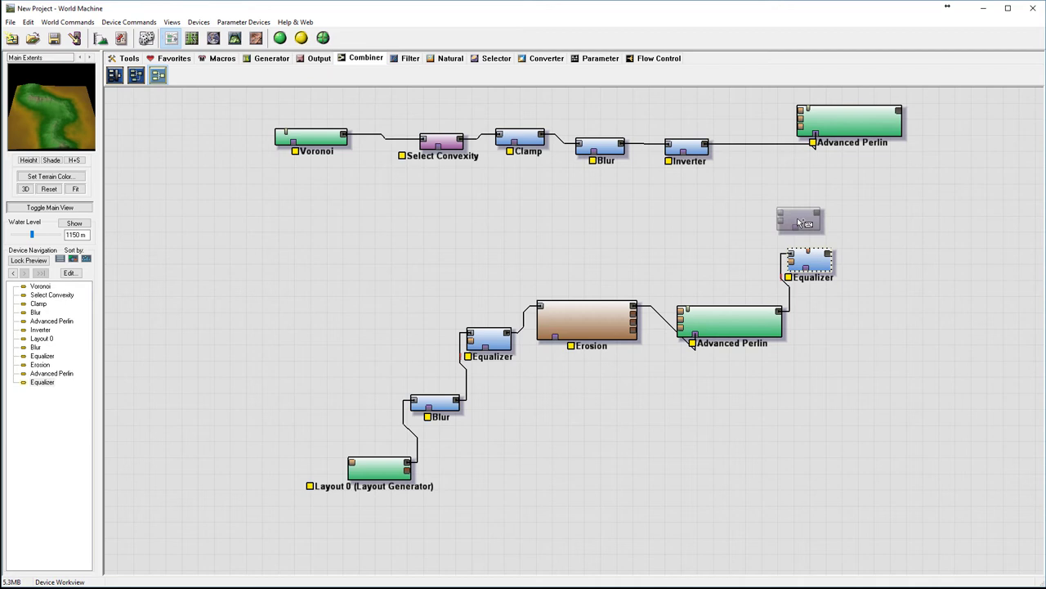
click(782, 218)
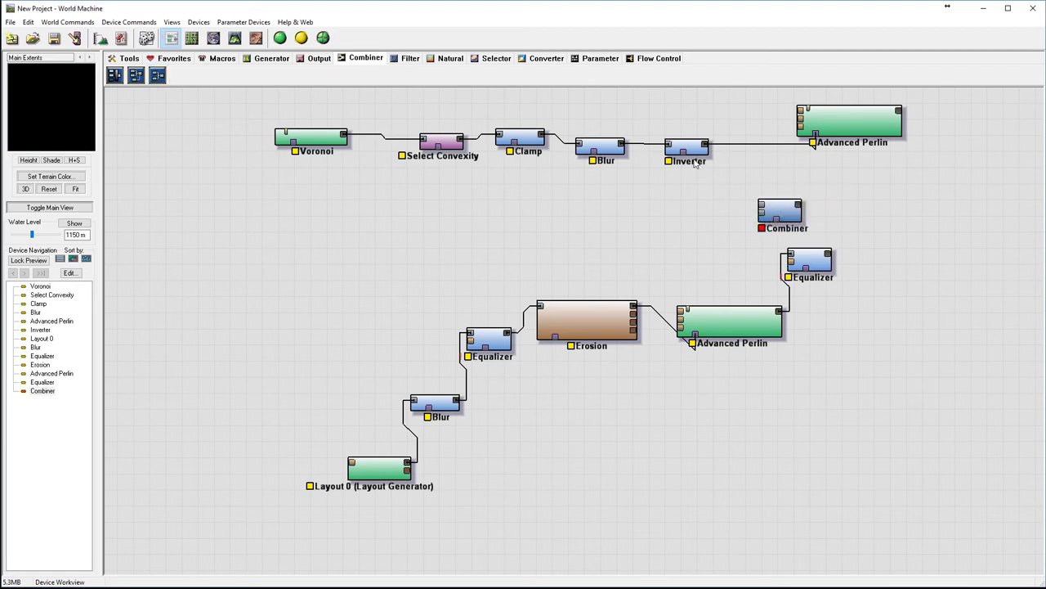
drag(705, 145, 760, 208)
click(808, 260)
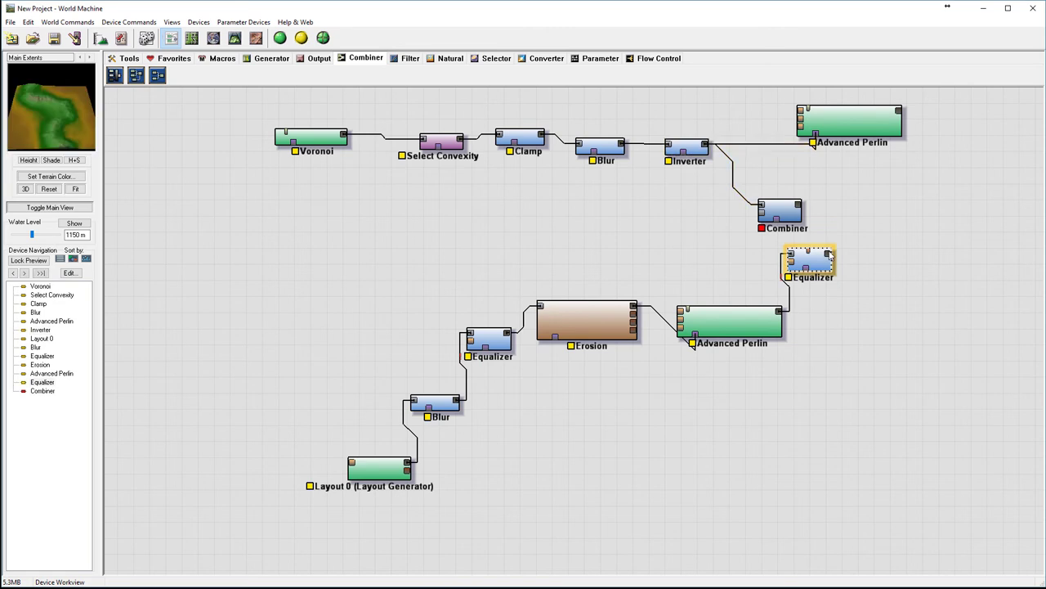
drag(830, 254, 822, 201)
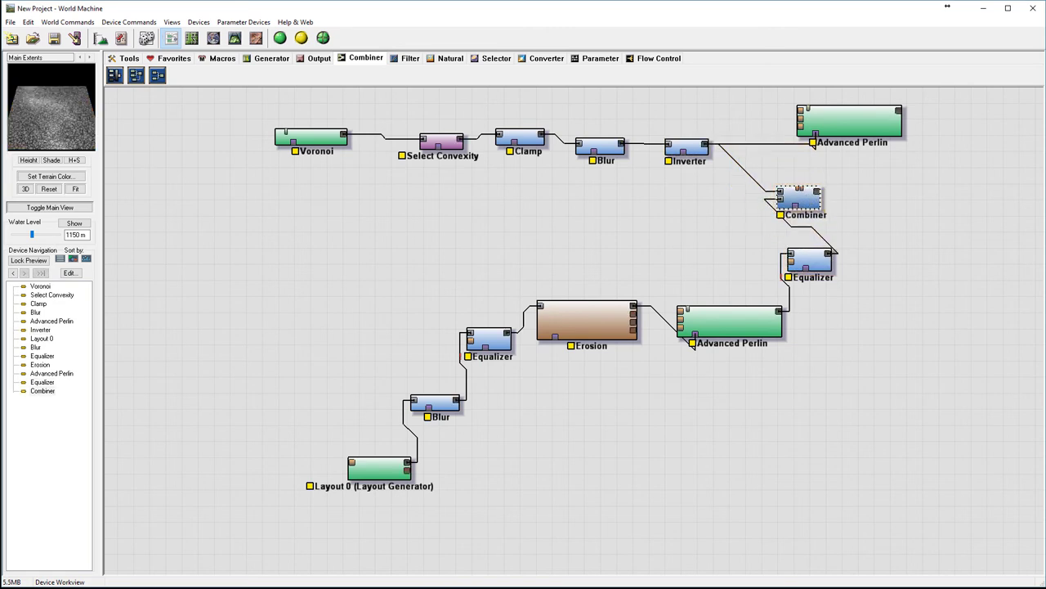
- Set the Combiner's method to Add with strength 1.0
double_click(812, 203)
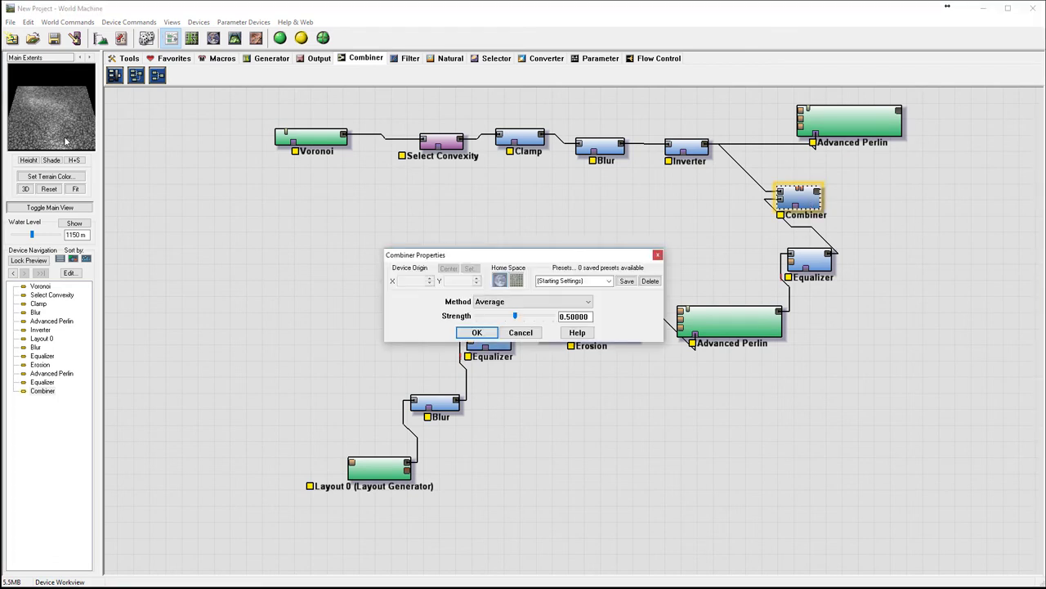
click(532, 302)
click(491, 321)
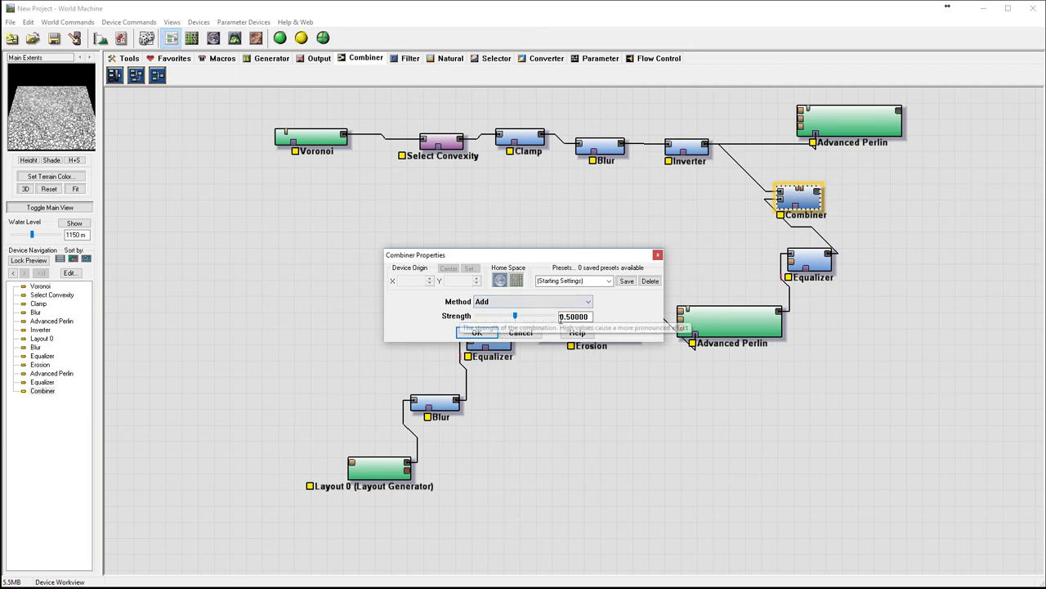
drag(514, 316, 555, 315)
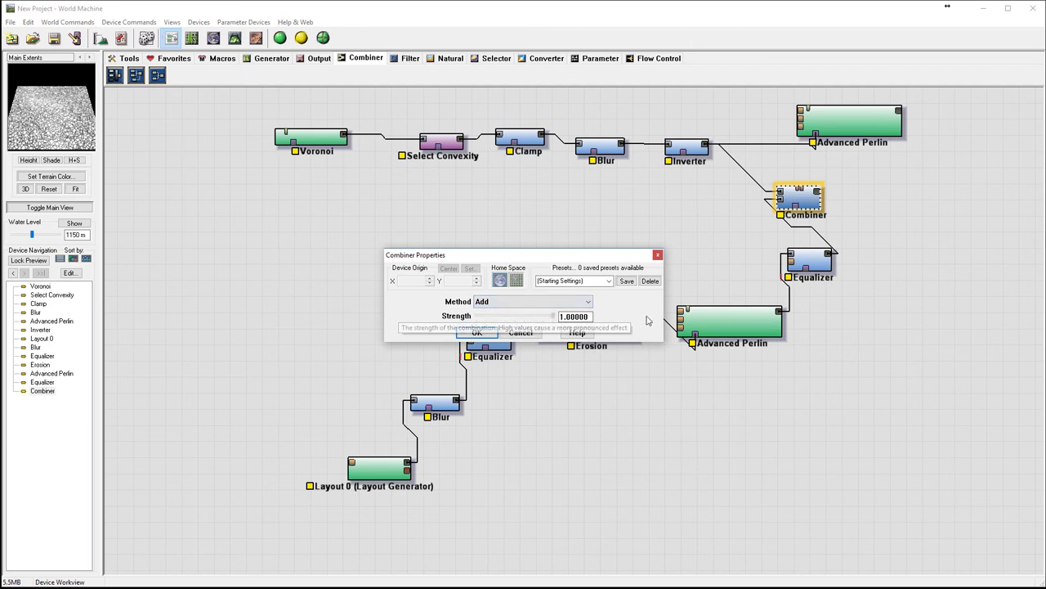
click(477, 333)
- Build the terrain in 3D view and orbit to inspect the cracked Voronoi-cell result
click(235, 38)
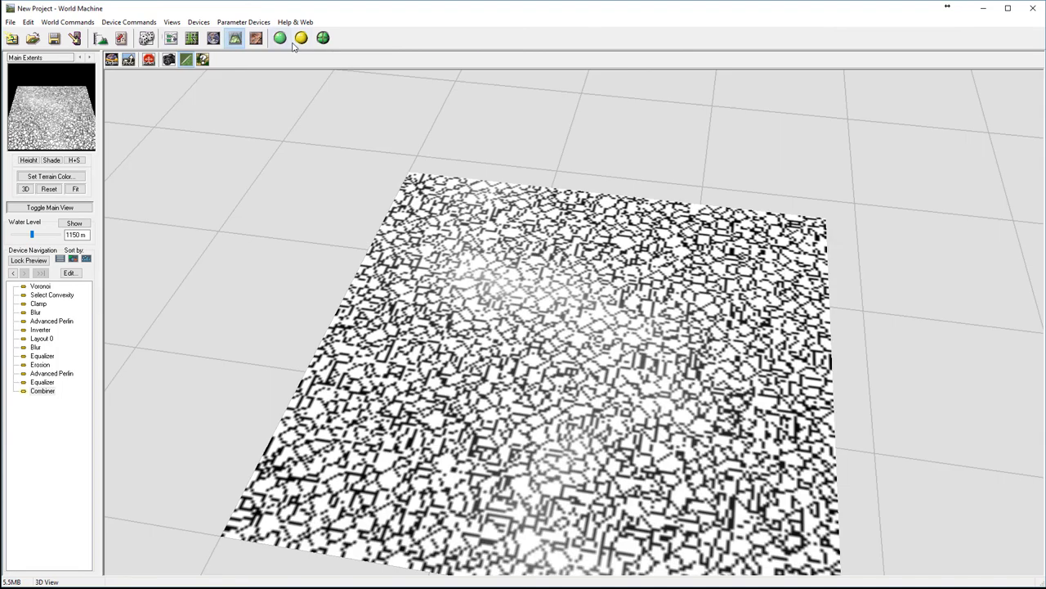
click(301, 37)
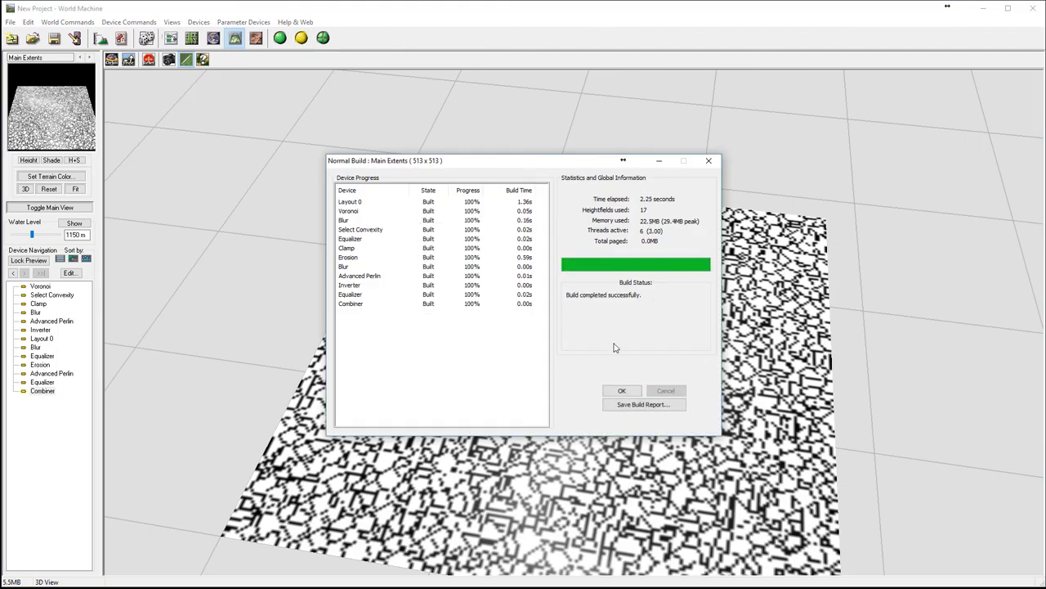
drag(665, 320, 469, 320)
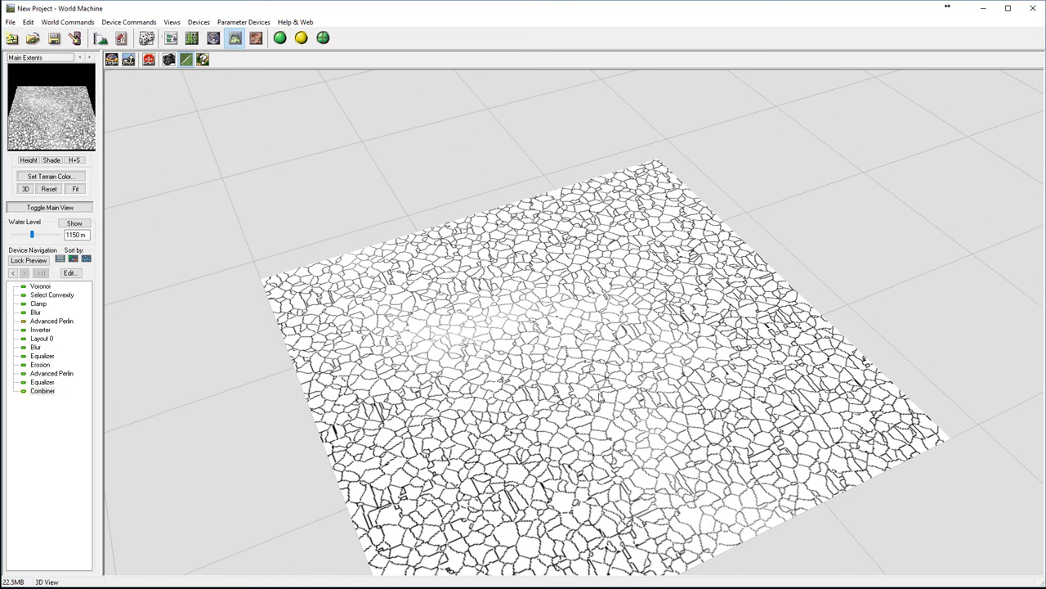
drag(720, 396, 576, 282)
drag(601, 358, 484, 187)
drag(590, 293, 548, 270)
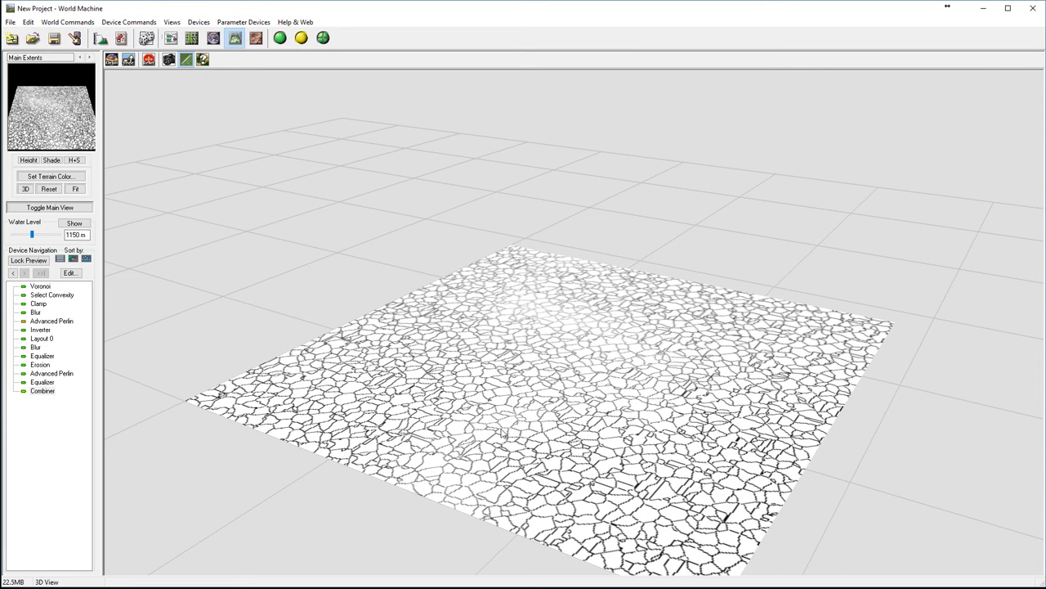
drag(504, 418, 475, 281)
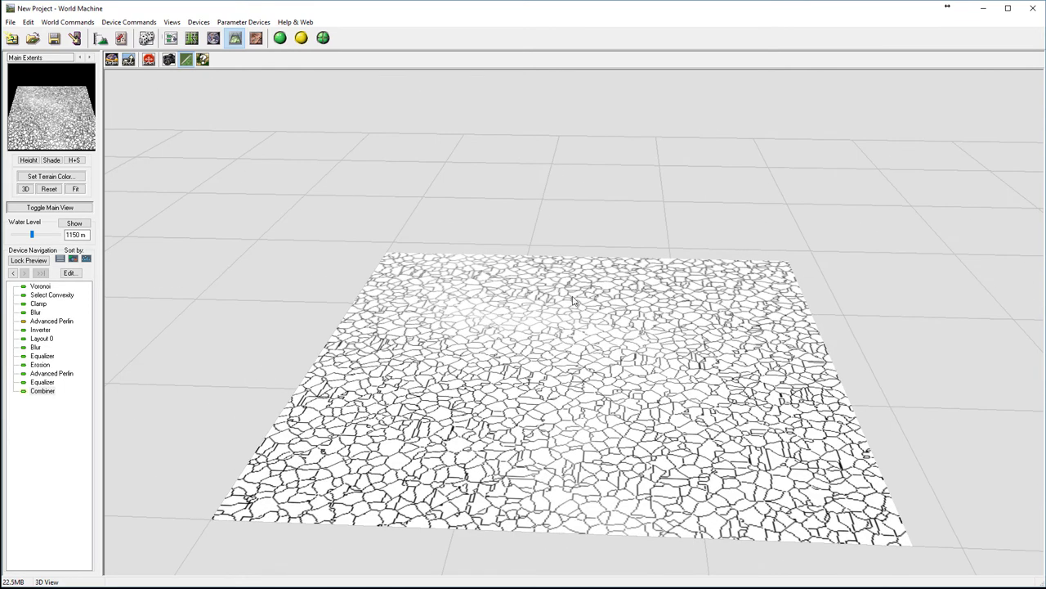
drag(573, 301, 478, 300)
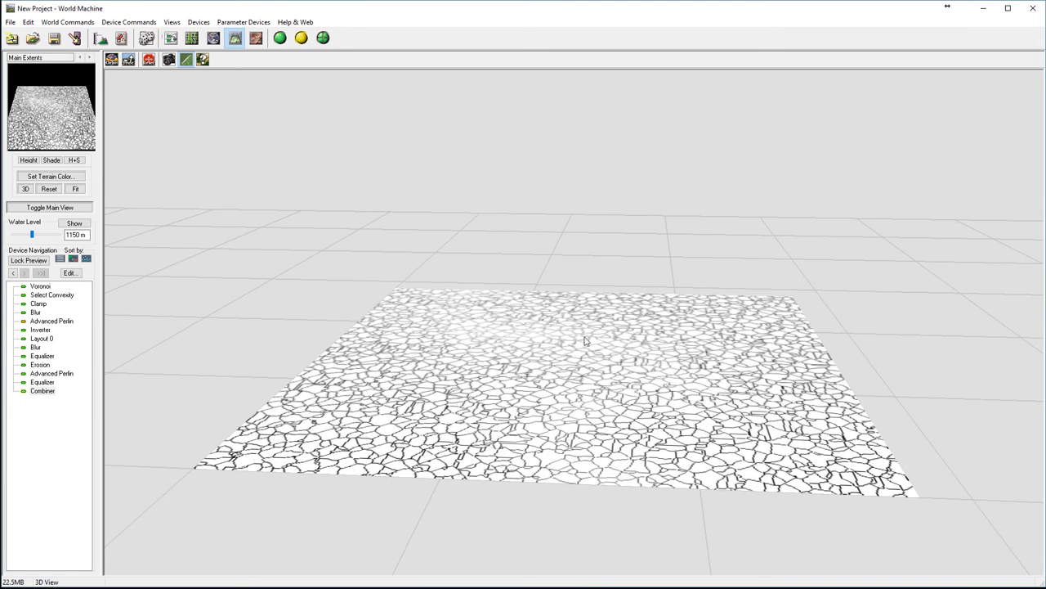
drag(586, 341, 483, 231)
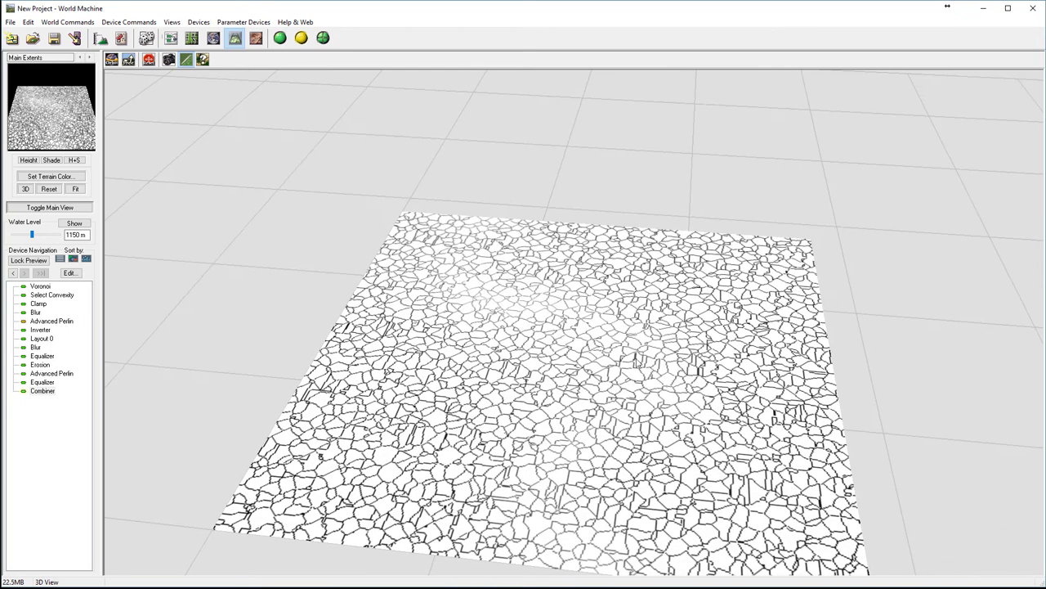
click(171, 37)
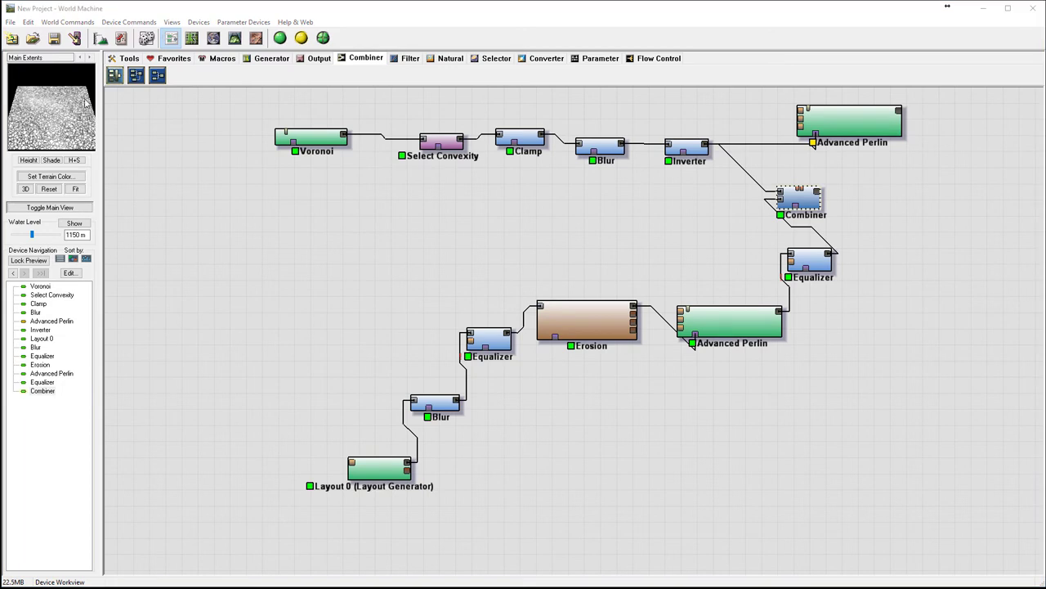
- Raise the upper Equalizer's equalization to 0.17188
double_click(810, 258)
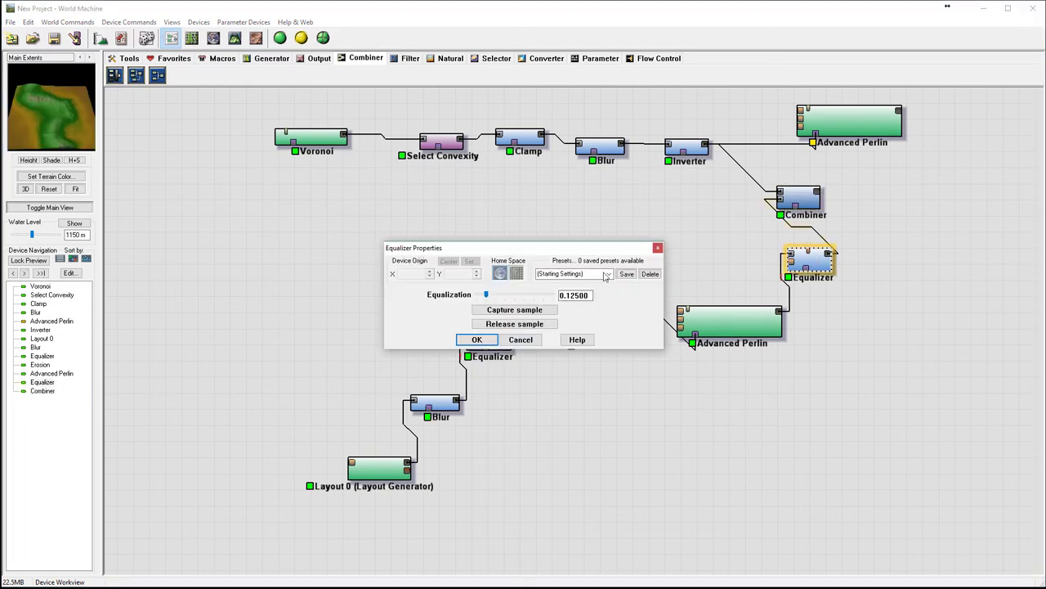
drag(488, 298, 492, 299)
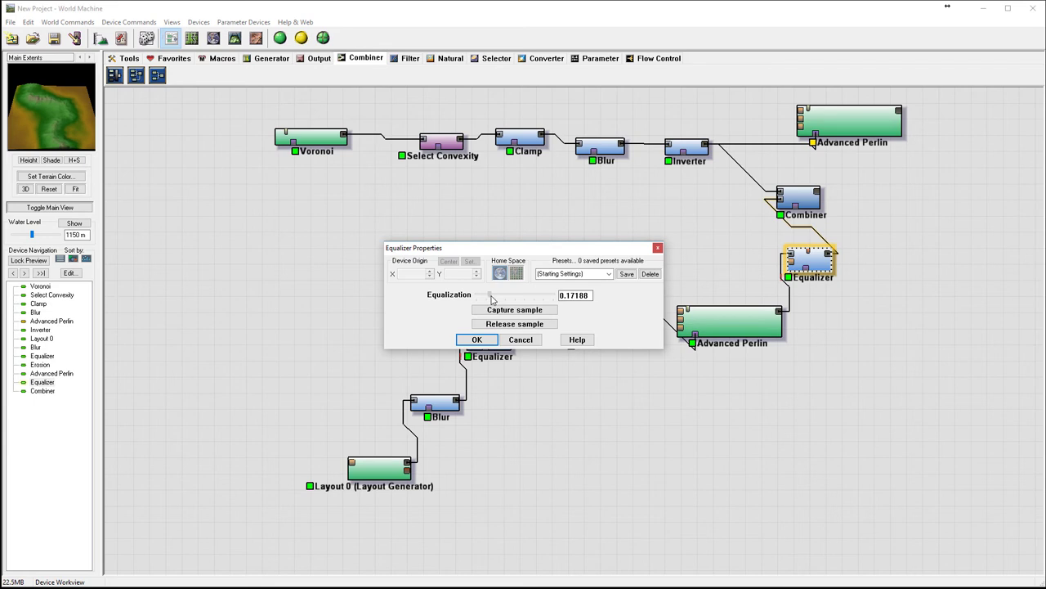
click(476, 340)
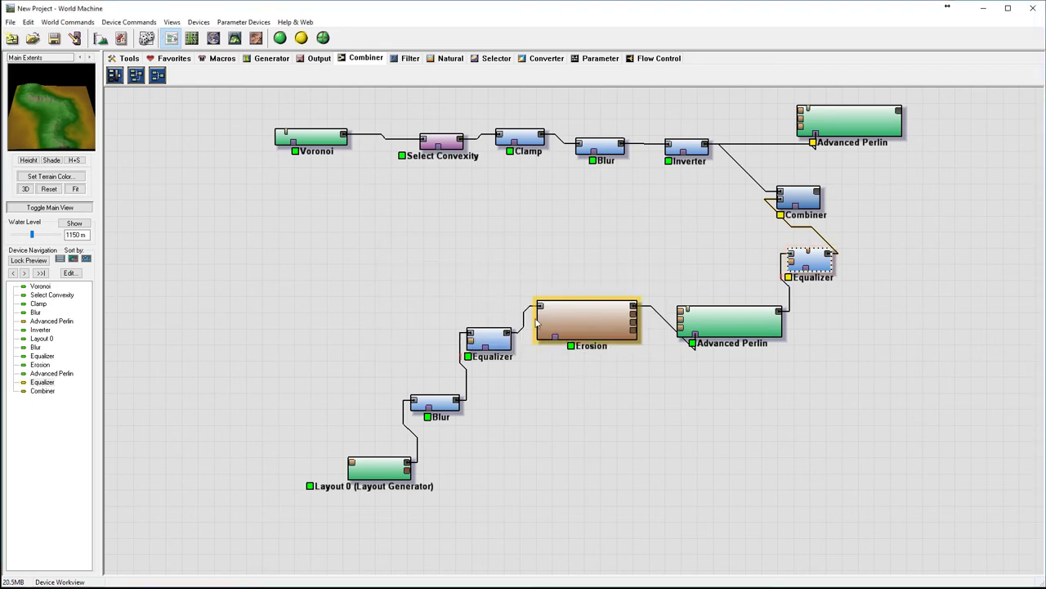
- Preview the lower Equalizer and Blur, then reduce the Blur radius from 128 to 109
click(497, 340)
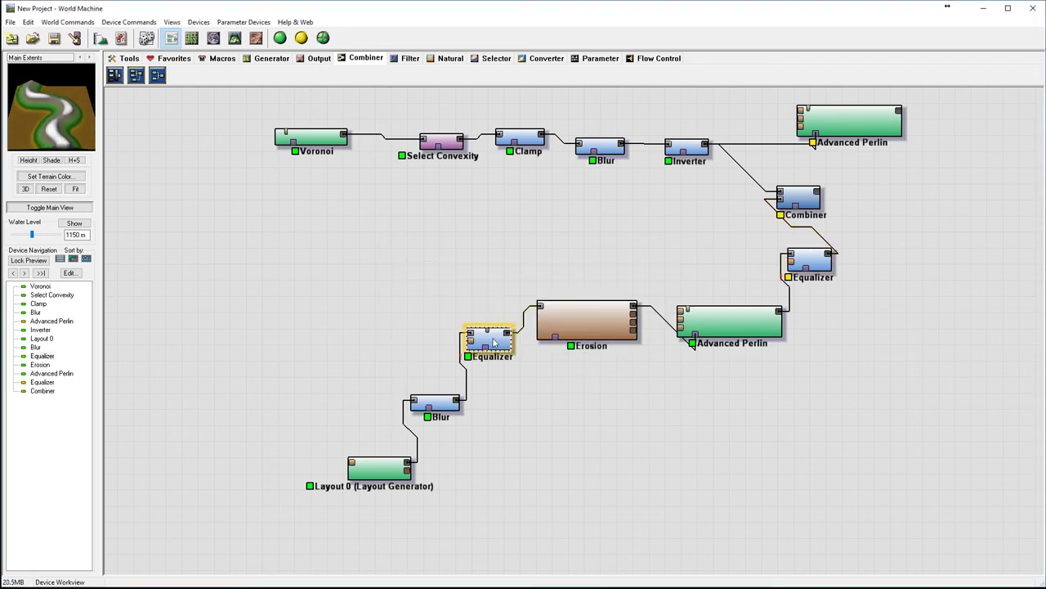
click(456, 407)
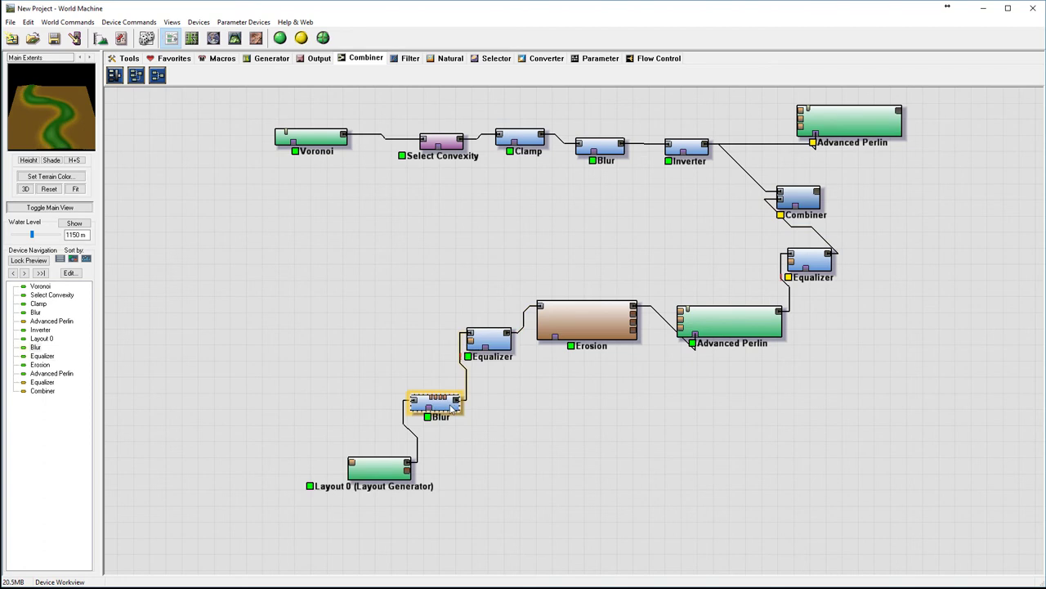
double_click(455, 408)
drag(558, 304, 543, 305)
click(477, 347)
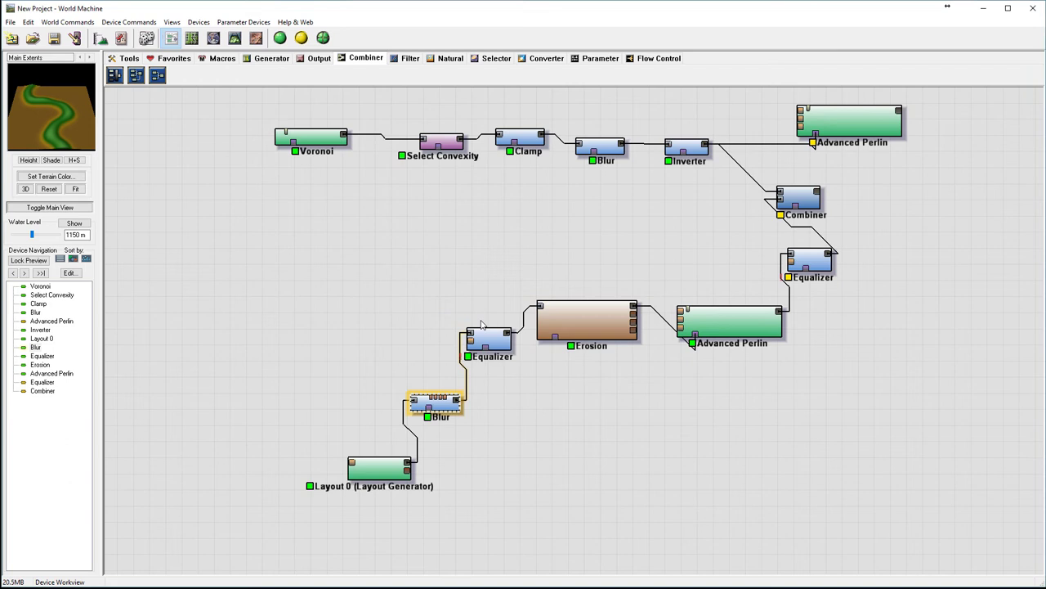
- Preview the Combiner and move the upper Advanced Perlin node up and to the right
click(800, 197)
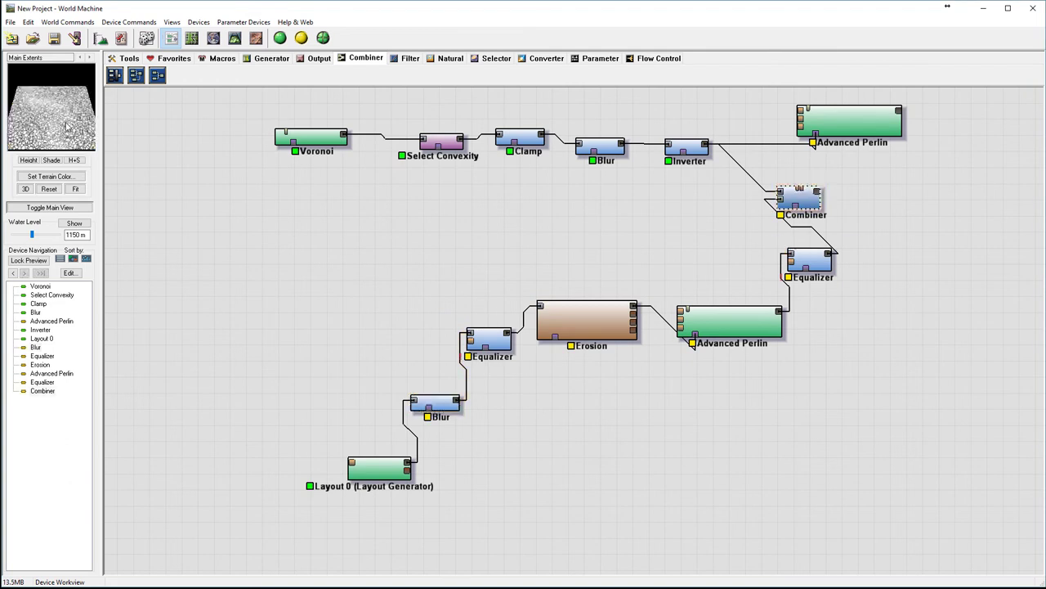
right_drag(603, 200, 349, 250)
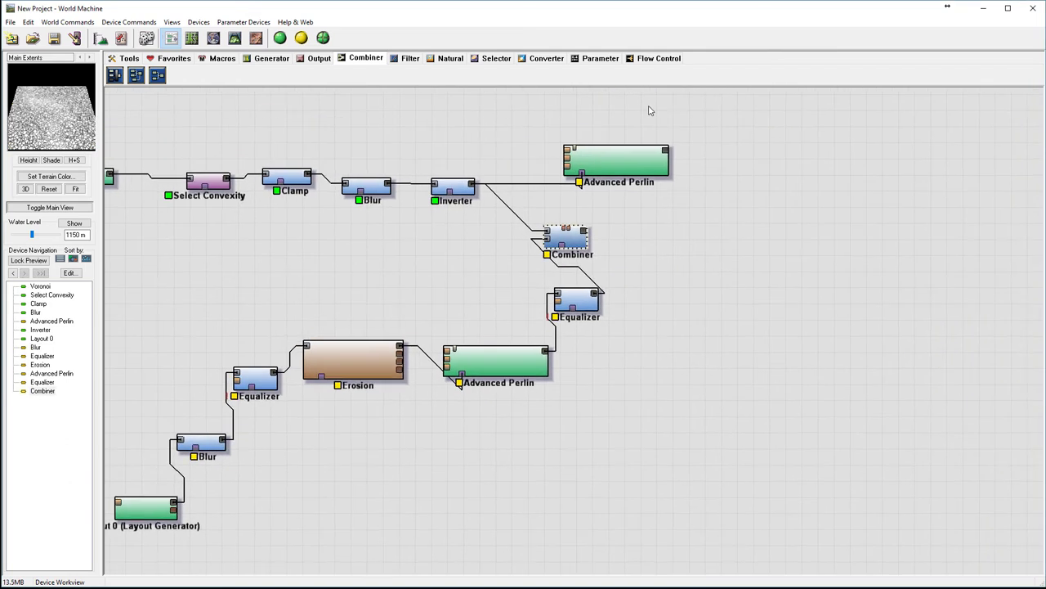
drag(622, 161, 669, 129)
scroll(659, 242, down, 3)
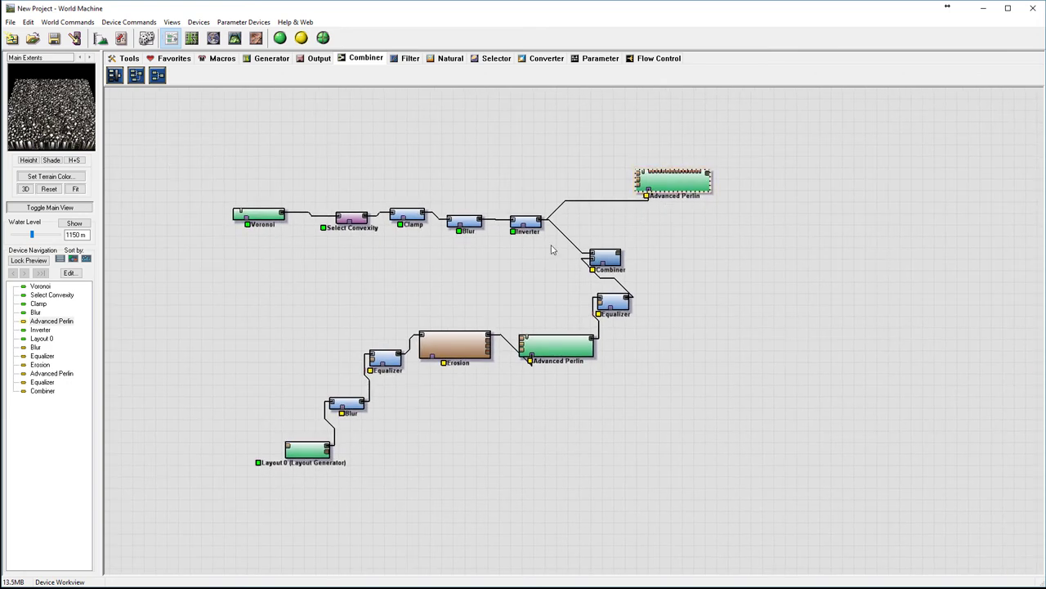
- Rebuild the terrain in 3D, orbit to a low side view of the cells, and return to the graph
click(234, 39)
click(301, 38)
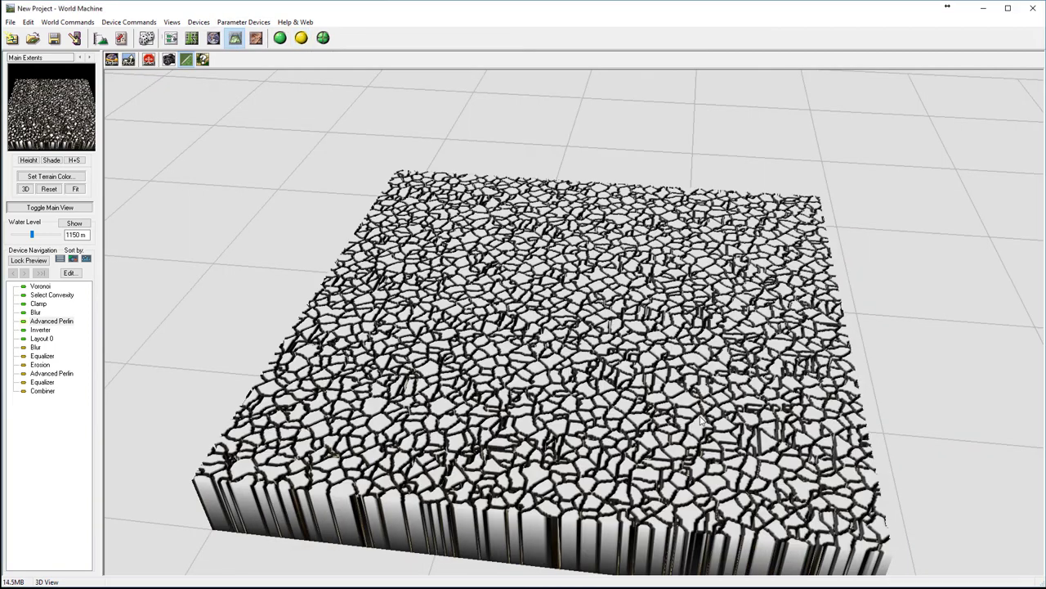
mouse_move(583, 386)
mouse_down()
mouse_move(596, 358)
mouse_move(642, 351)
mouse_up()
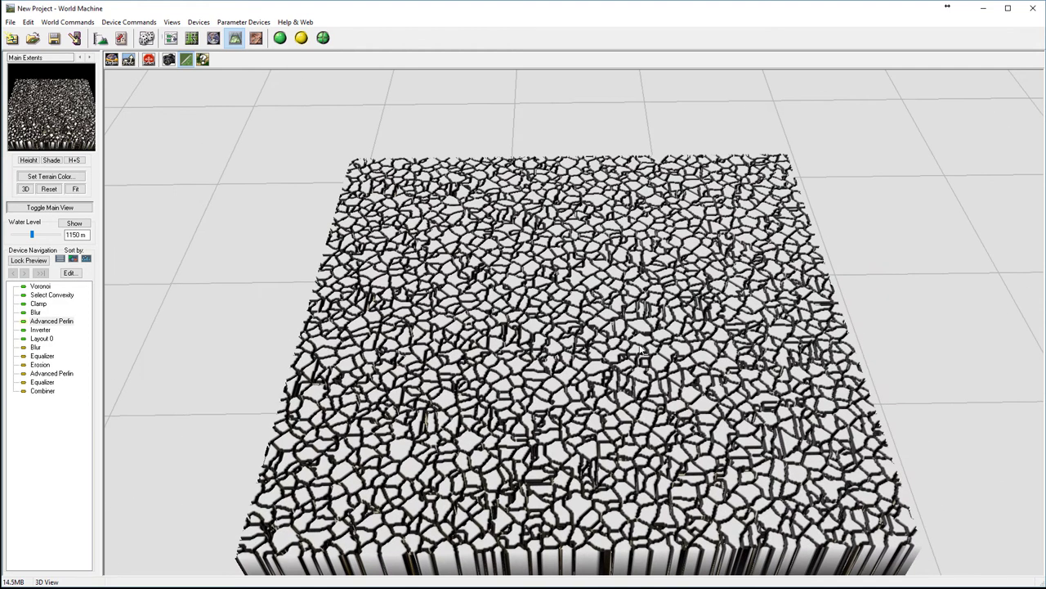
click(170, 37)
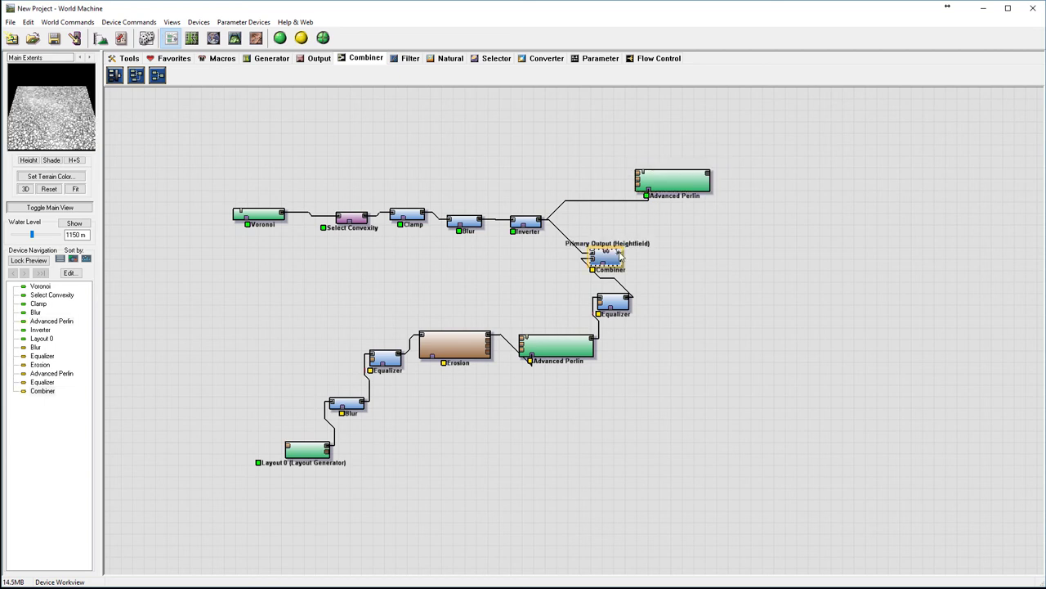
- Wire the upper Advanced Perlin into the Combiner's Mask Input and rebuild the terrain in 3D
drag(622, 252, 648, 196)
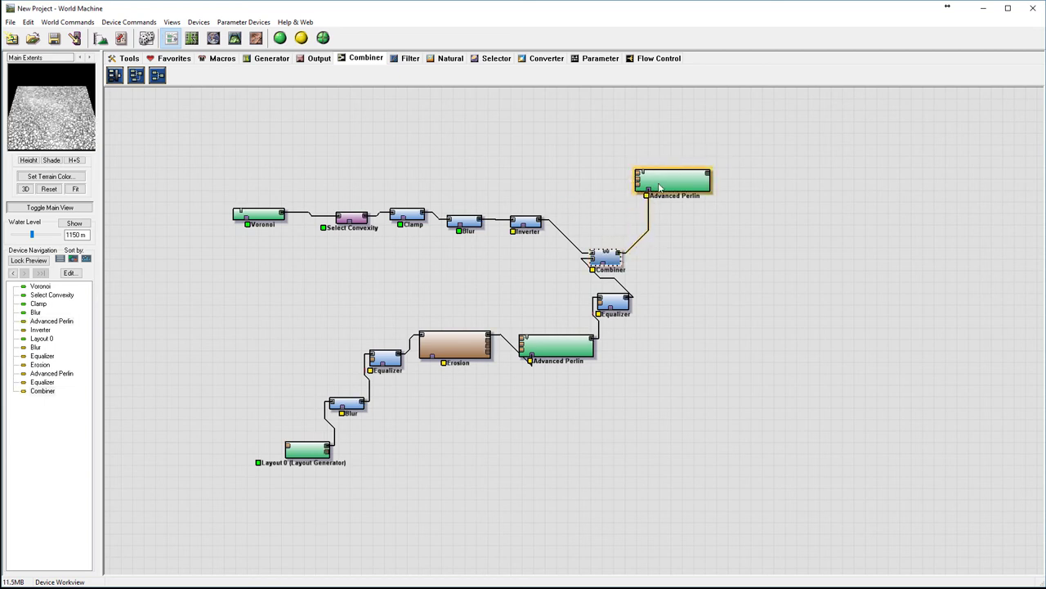
click(234, 37)
click(281, 37)
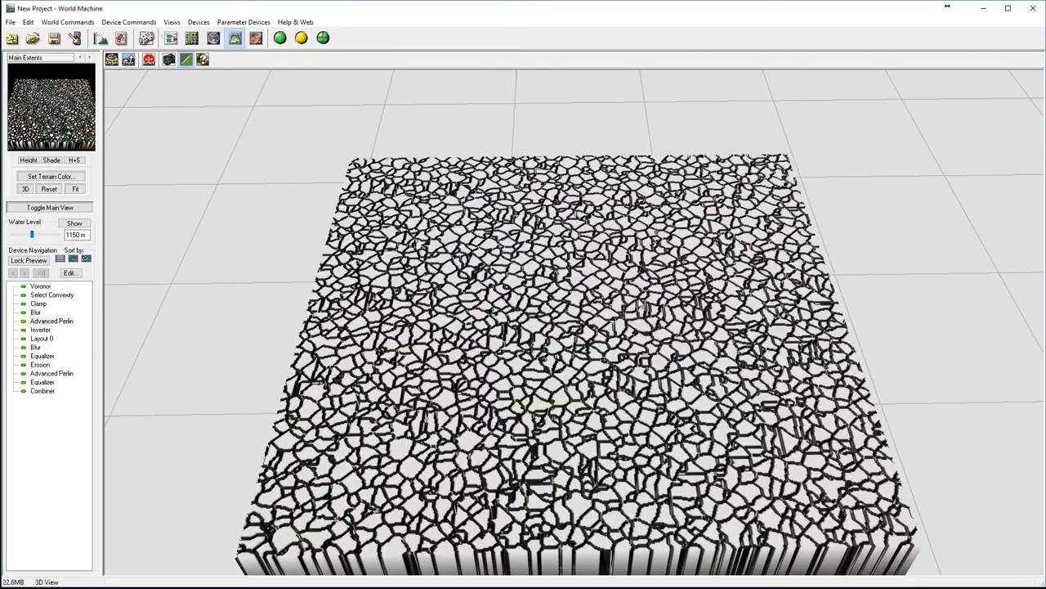
- Lower the camera to a side-on view of the cracked-cell terrain
drag(637, 295, 541, 237)
scroll(541, 360, up, 5)
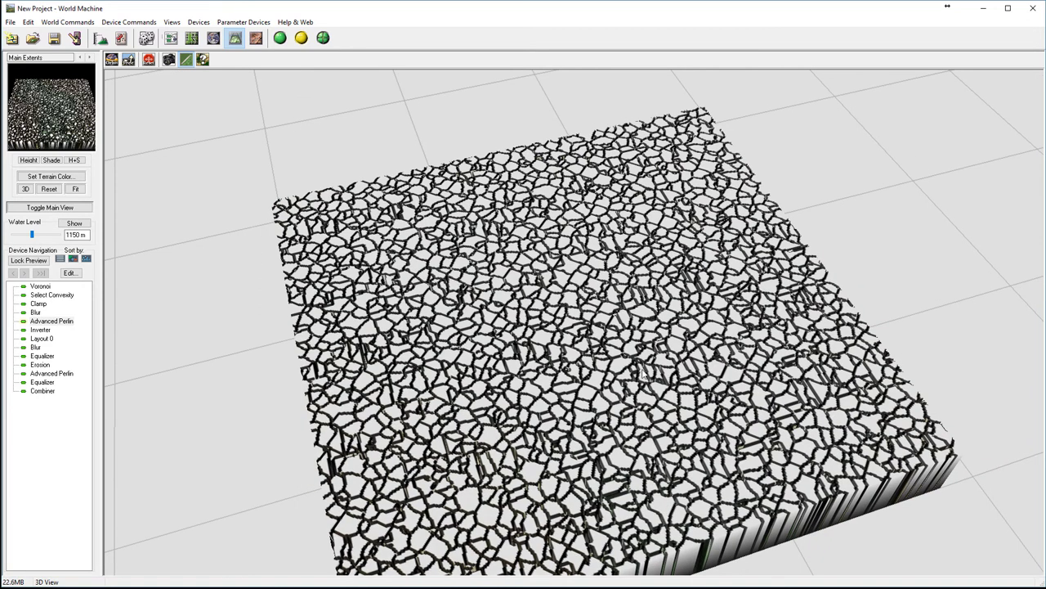
scroll(528, 204, down, 5)
mouse_move(527, 212)
mouse_down()
mouse_move(527, 192)
mouse_move(531, 210)
mouse_up()
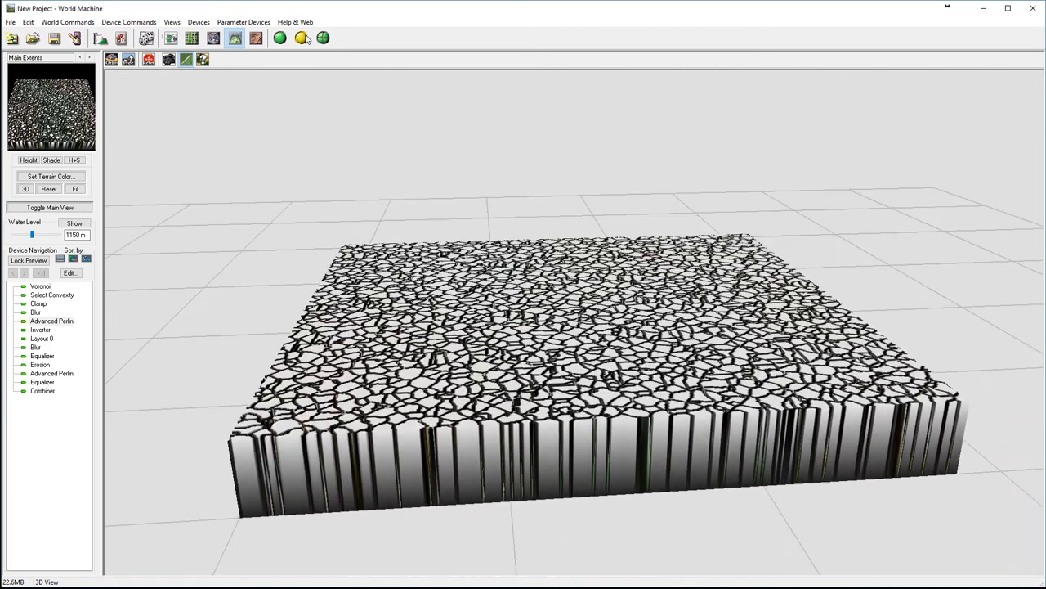
- Go back to the node graph and preview Layout 0's winding path
click(171, 37)
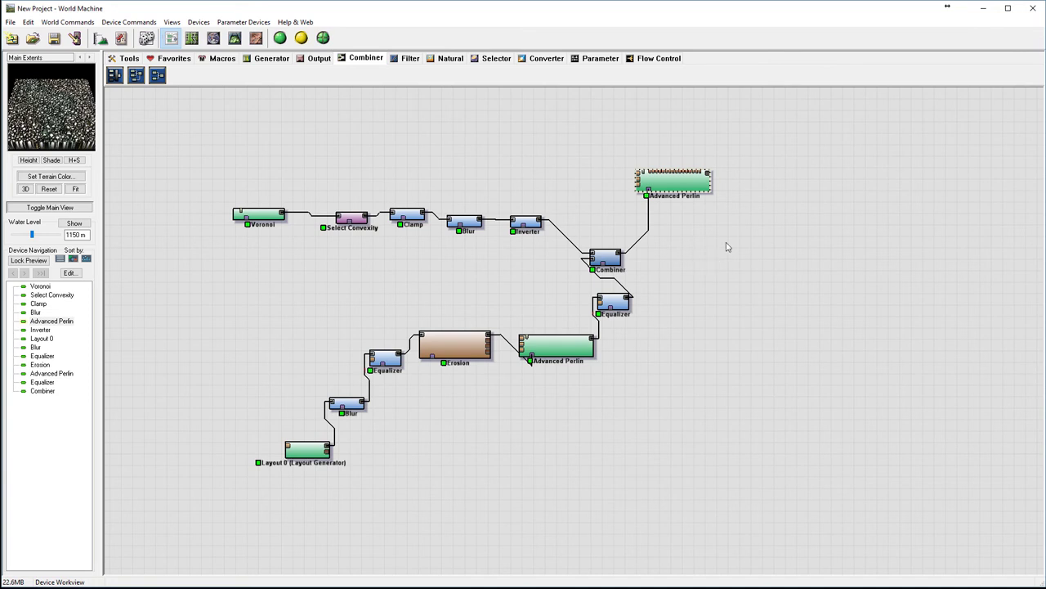
right_drag(743, 307, 705, 239)
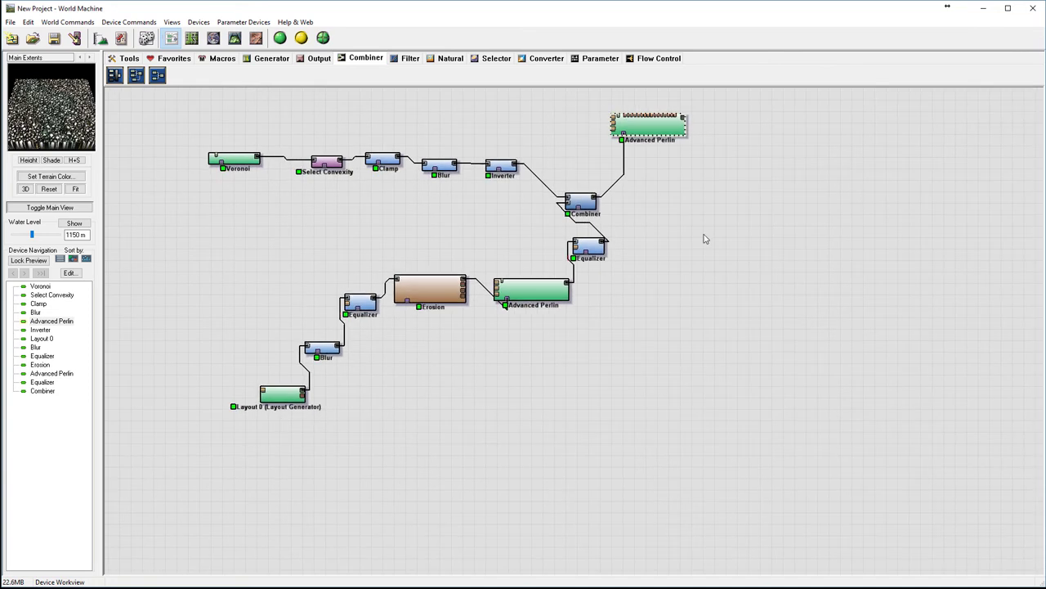
click(274, 394)
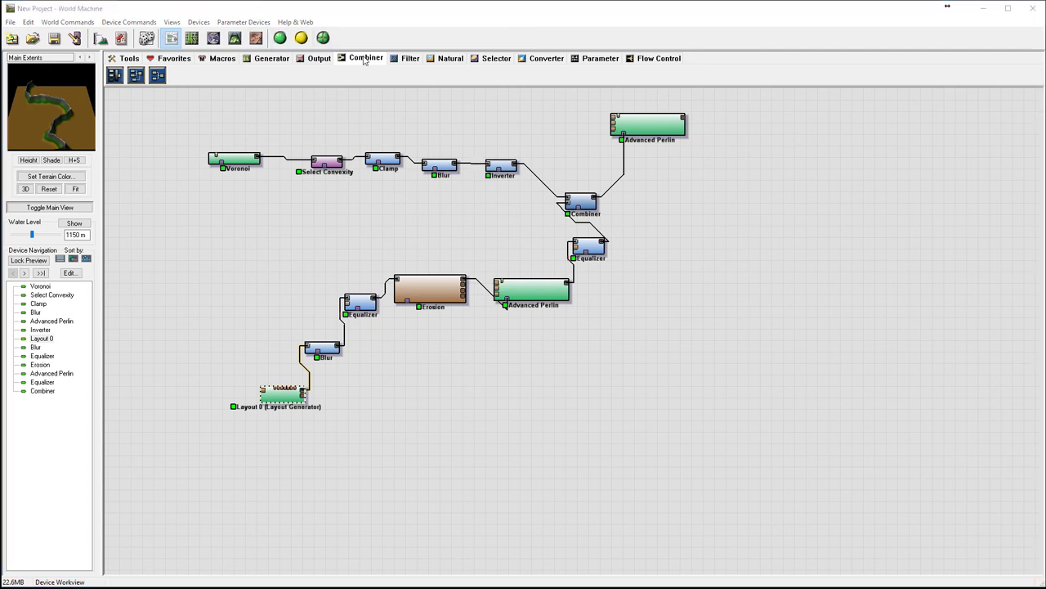
- Place a new Advanced Perlin generator below the graph and wire Layout 0 toward it
click(272, 59)
click(161, 76)
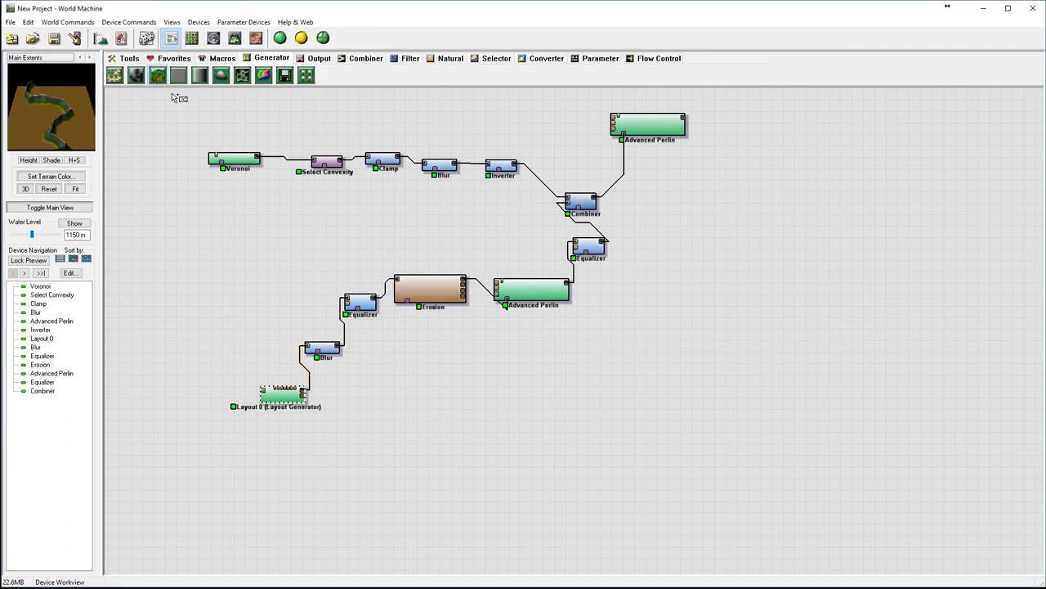
click(507, 411)
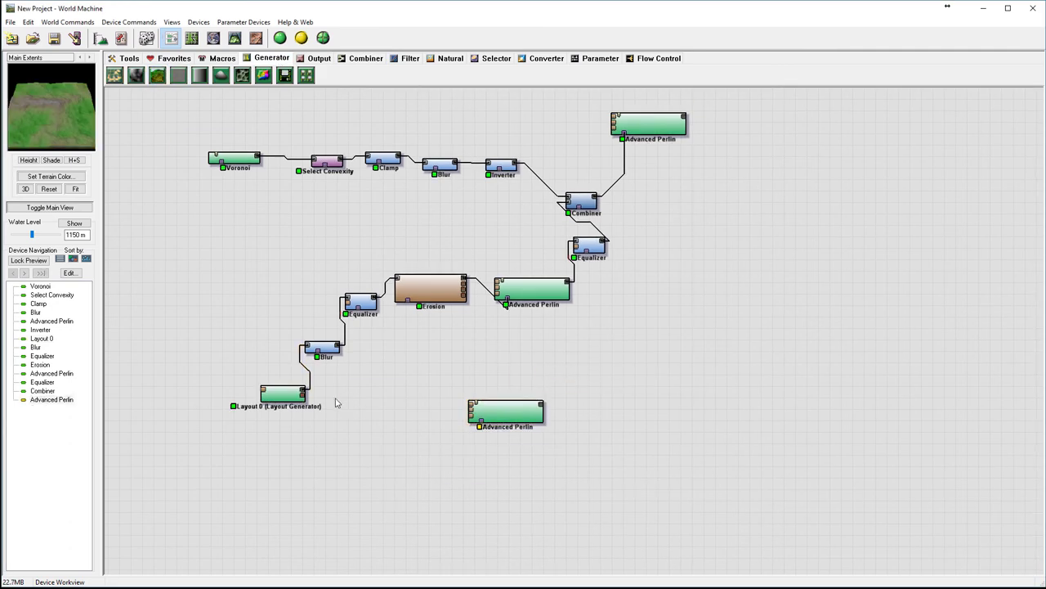
drag(303, 393, 499, 418)
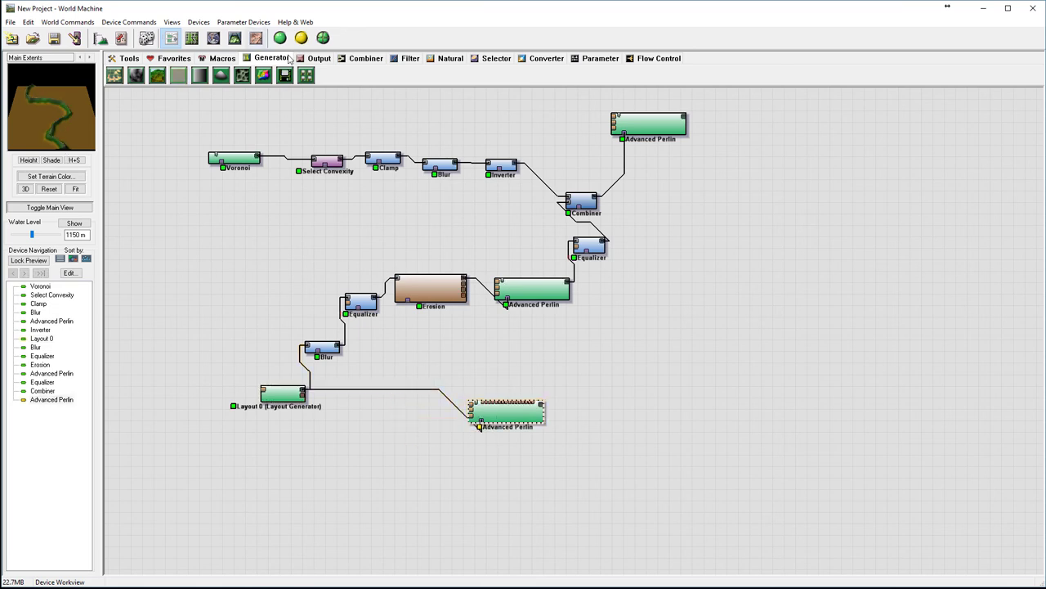
- Insert an Inverter after Layout 0 and connect it to the Advanced Perlin's Mask Input
click(406, 61)
click(392, 74)
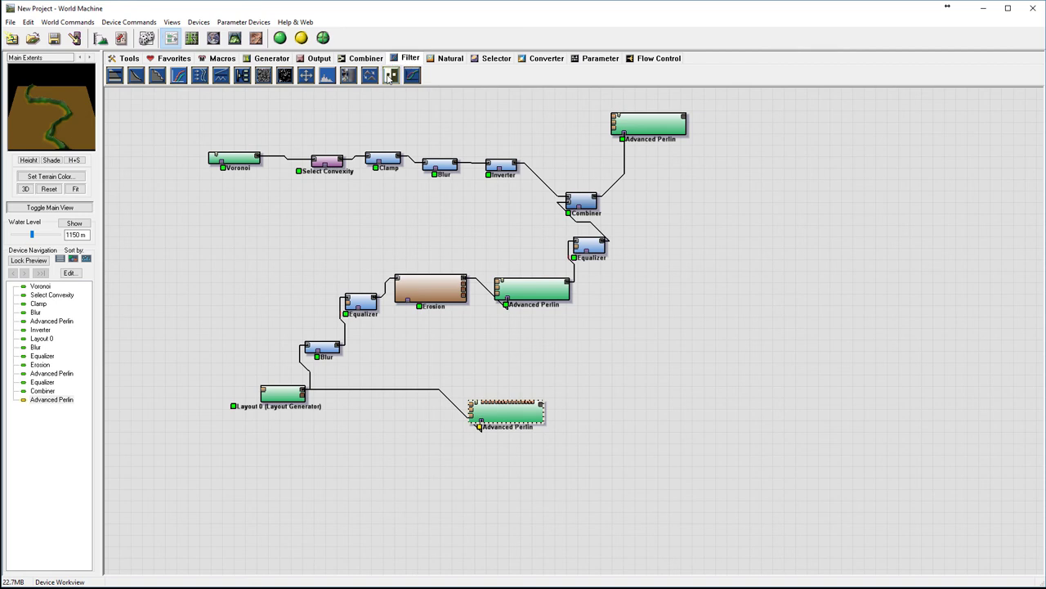
click(419, 406)
key(Escape)
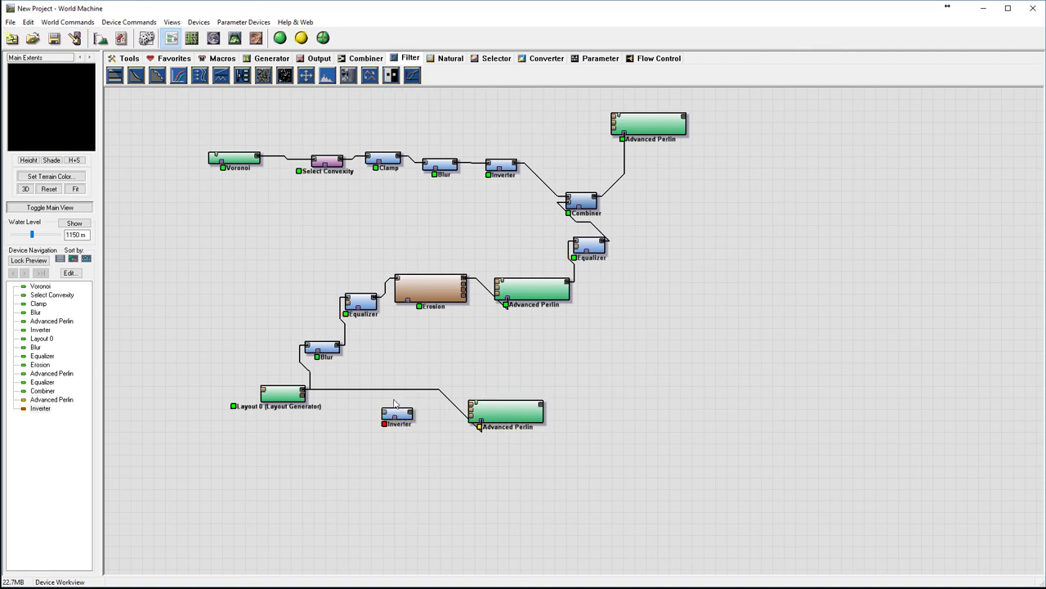
drag(309, 393, 482, 427)
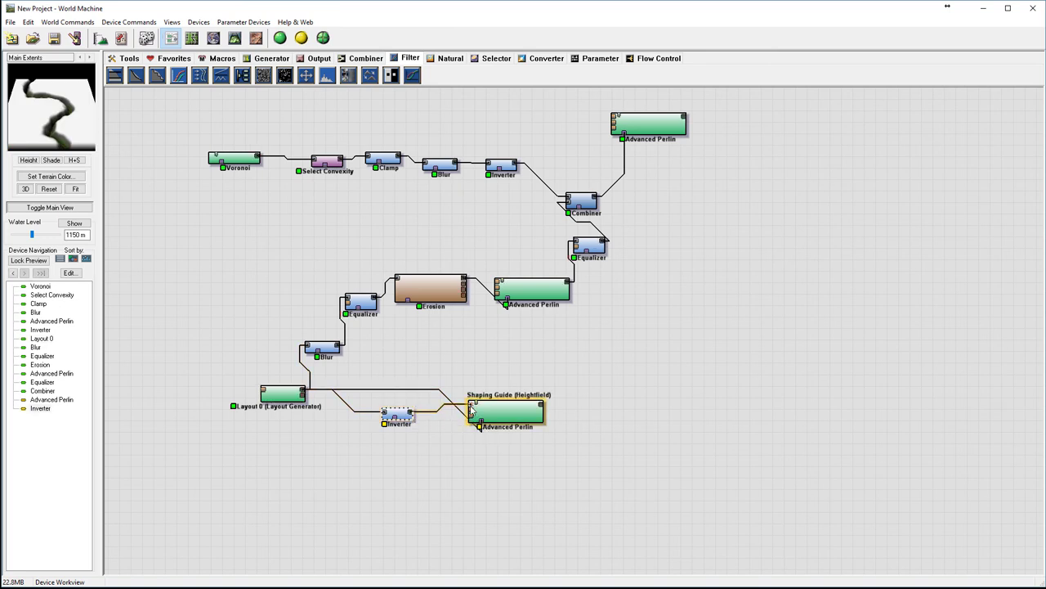
click(445, 423)
click(413, 415)
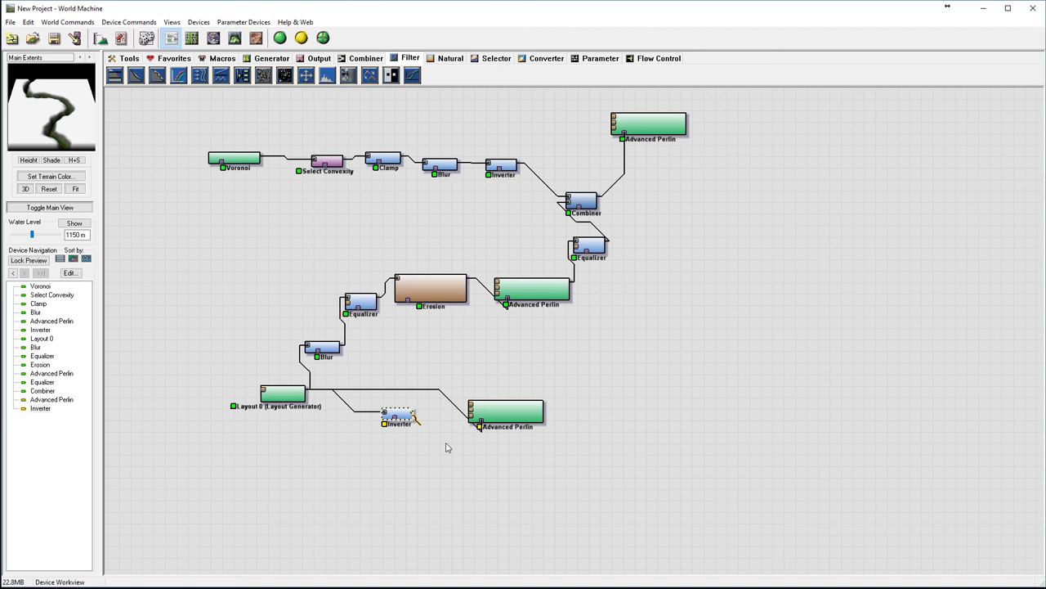
drag(414, 416, 535, 382)
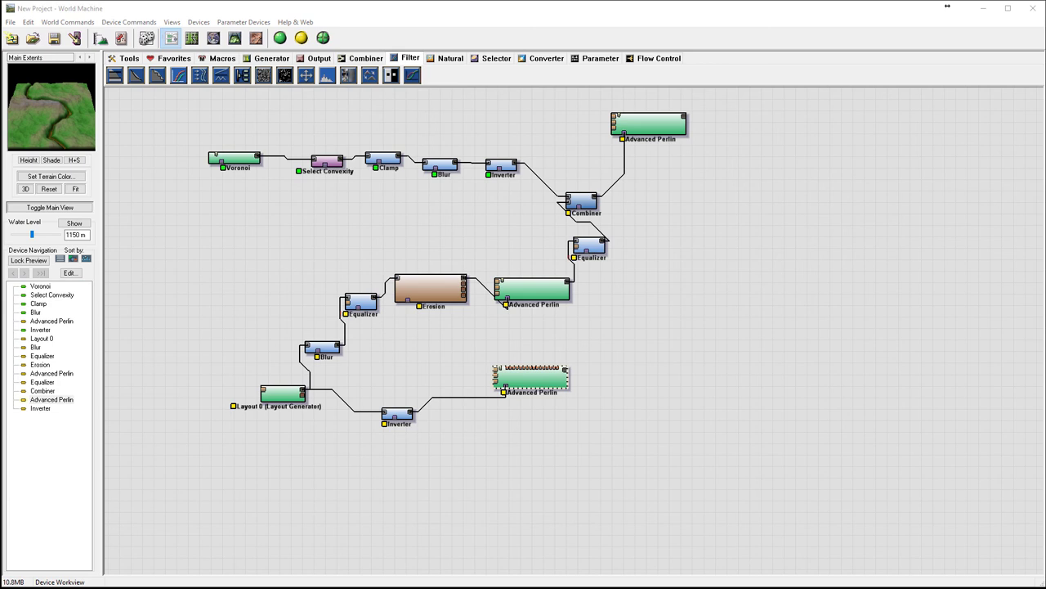
- Give the lower Advanced Perlin a smaller feature scale, Ridged style and steepness 0.469
double_click(528, 380)
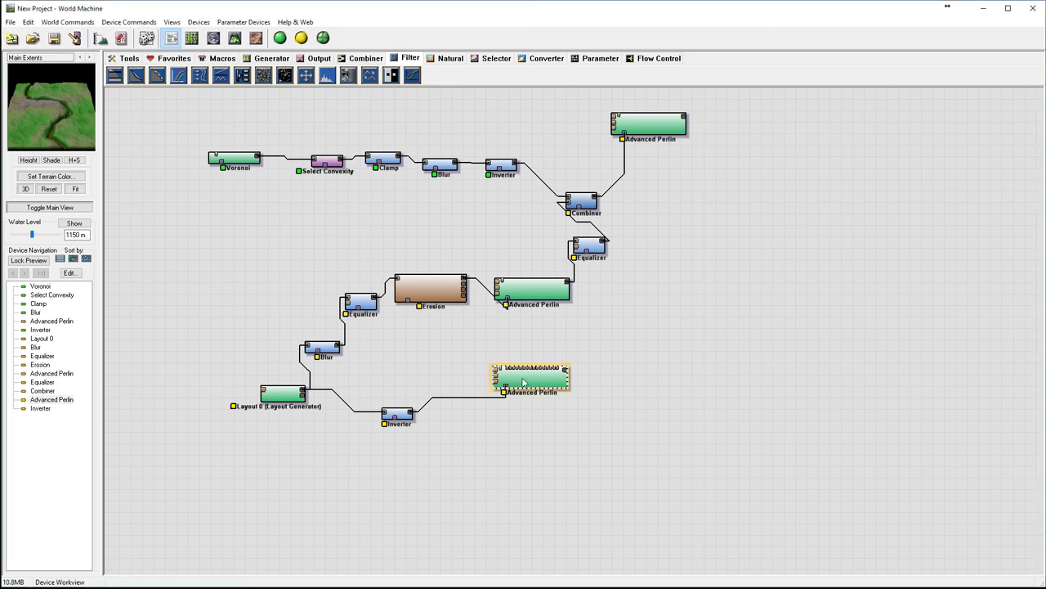
drag(577, 172, 692, 175)
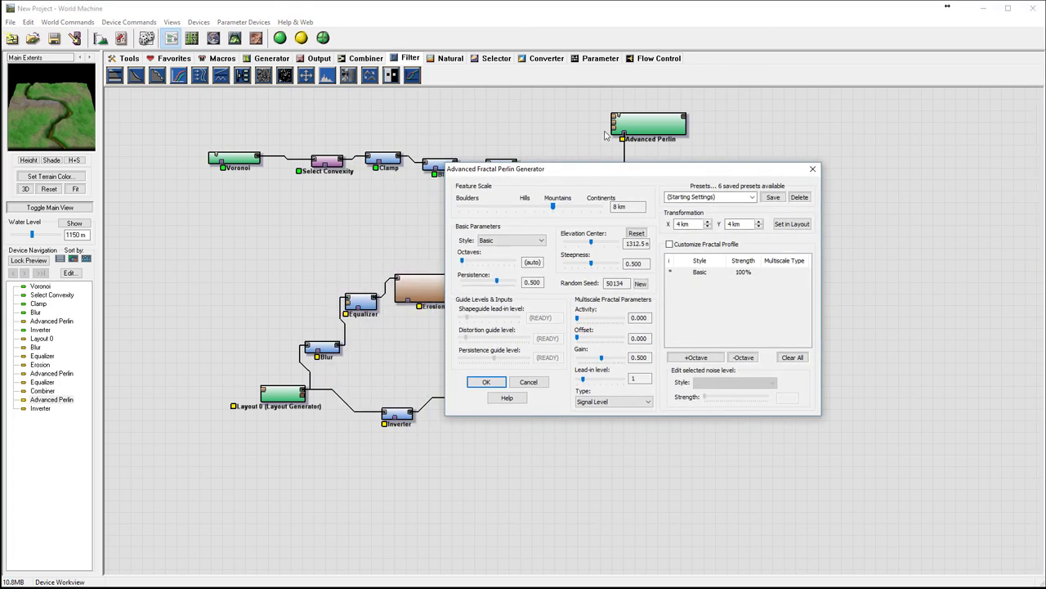
drag(552, 209, 547, 210)
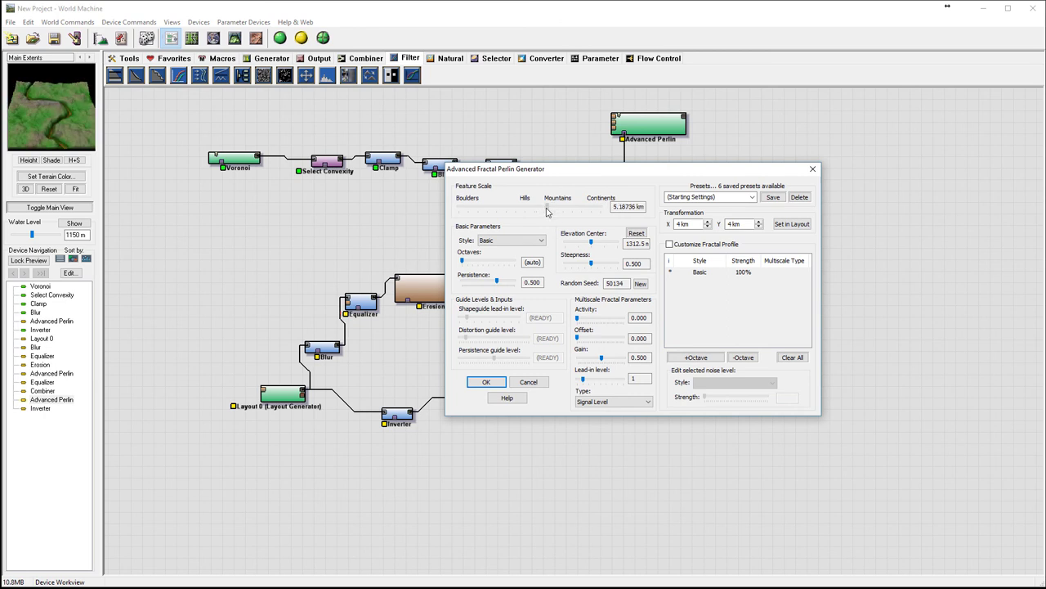
click(511, 240)
click(503, 255)
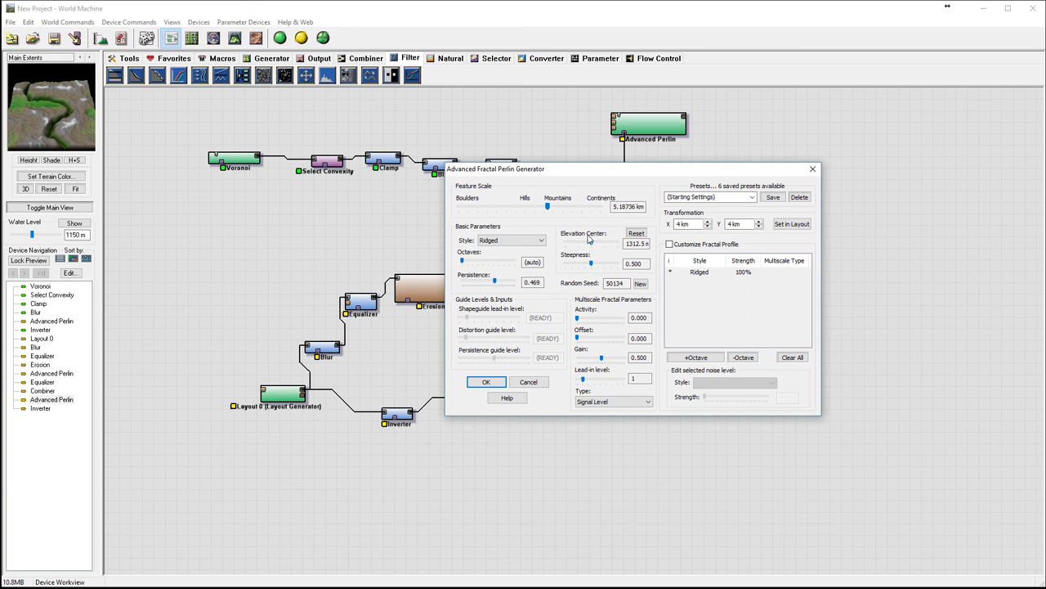
drag(591, 264, 590, 268)
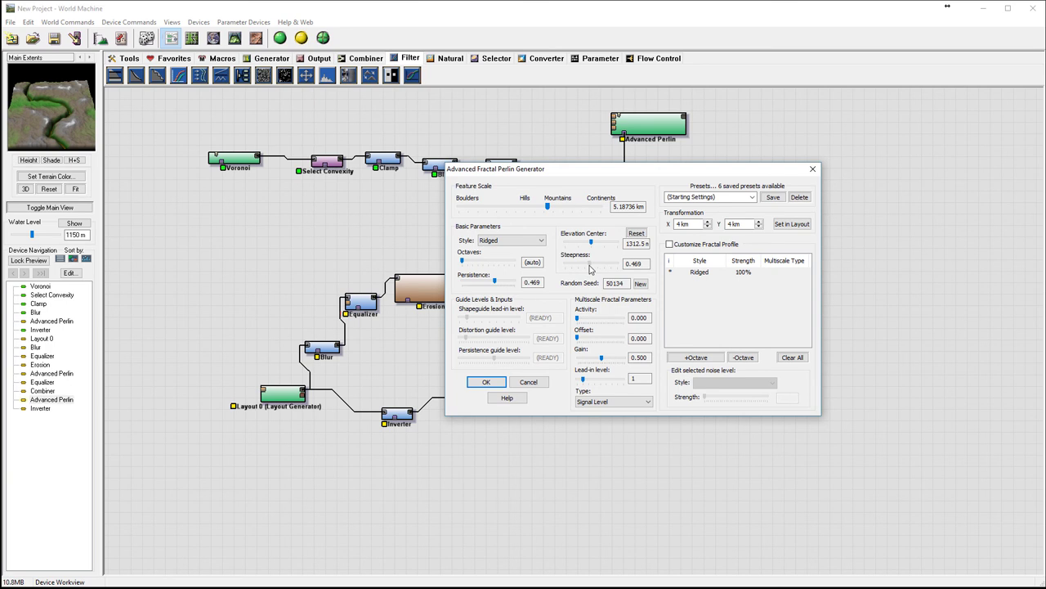
click(487, 382)
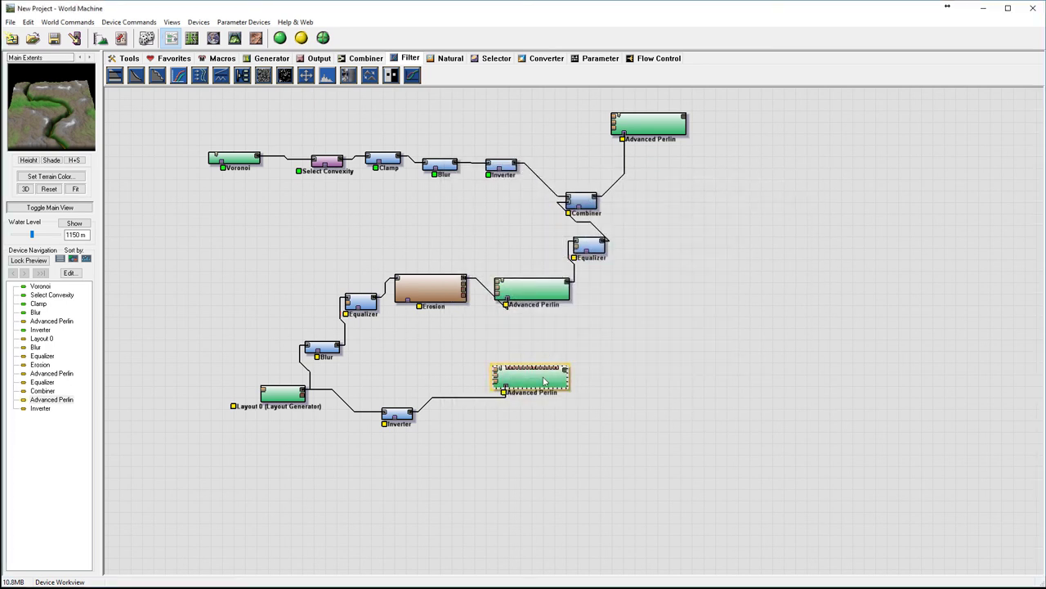
- Place an Erosion node right of the lower Advanced Perlin and wire the Perlin's output into it
drag(562, 376, 587, 381)
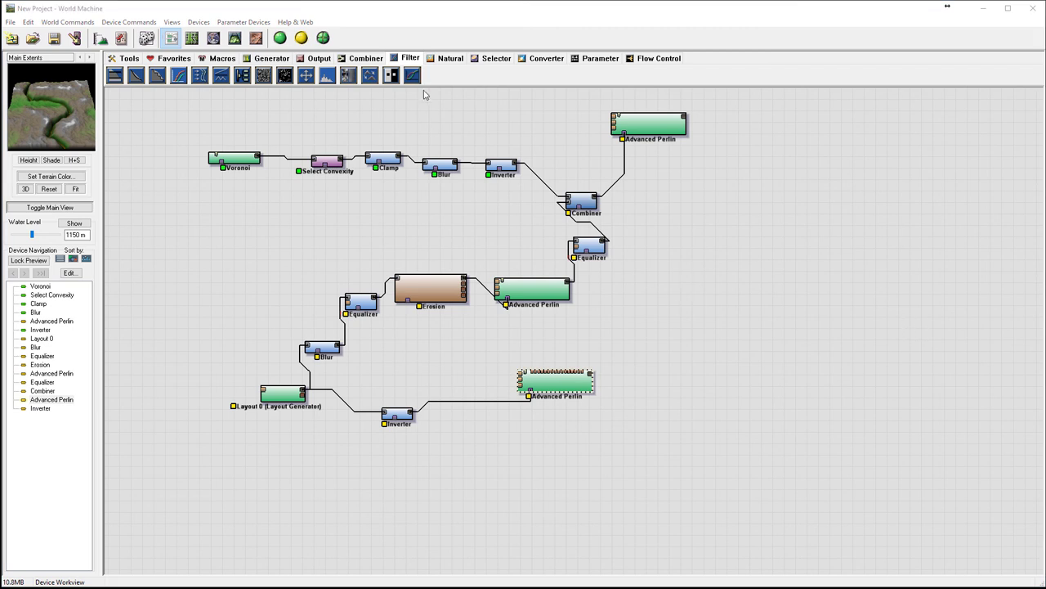
click(451, 59)
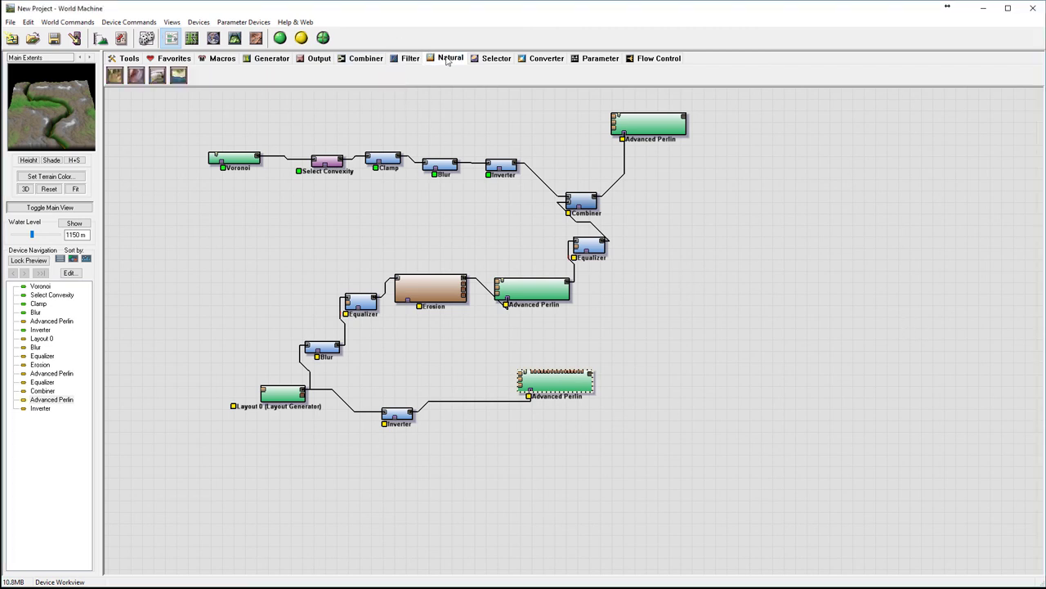
click(115, 75)
click(677, 357)
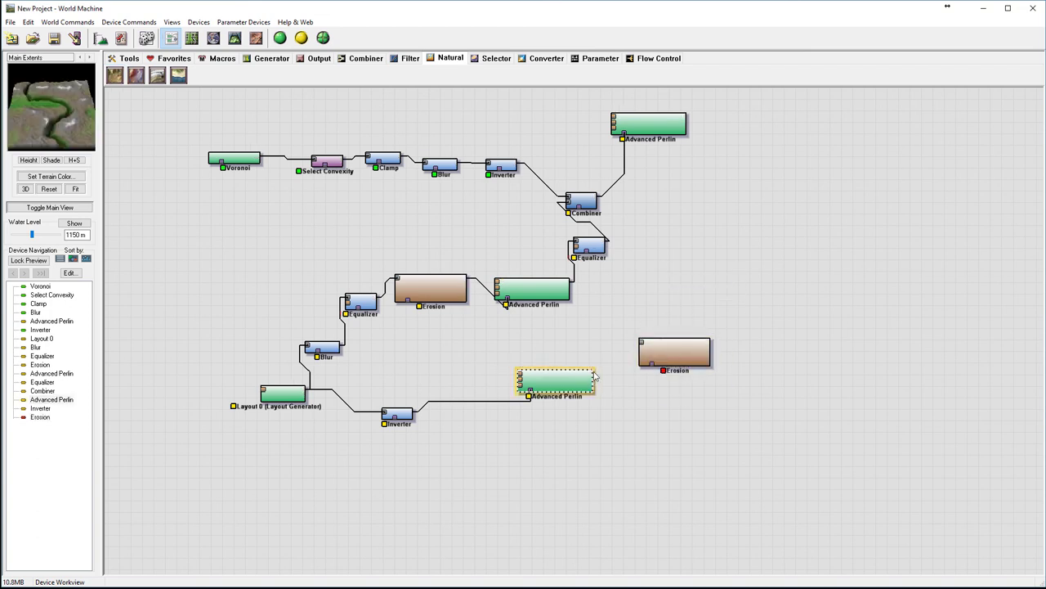
drag(591, 376, 643, 343)
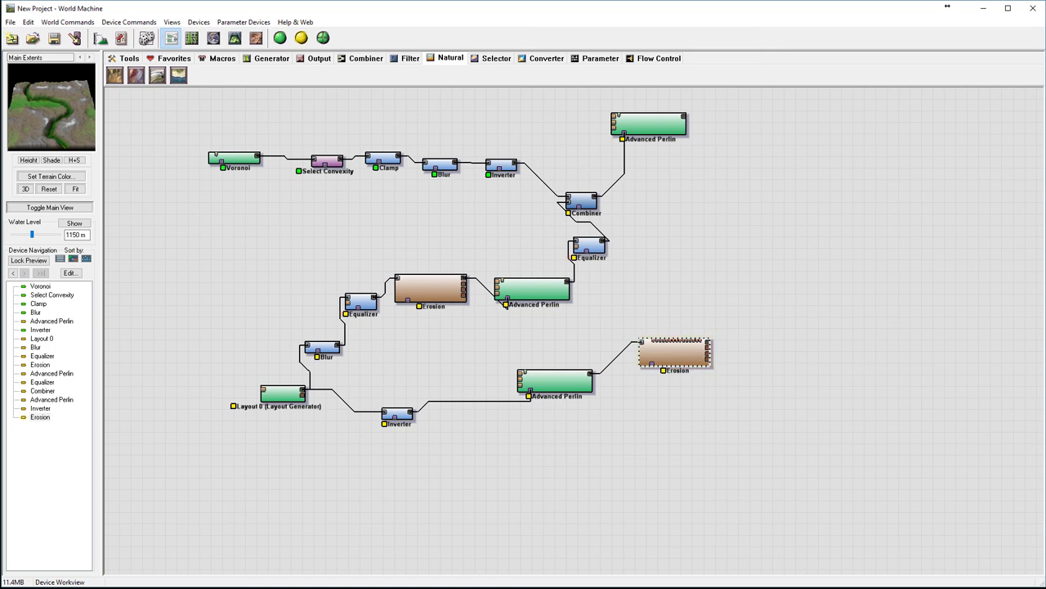
- Set the Erosion to Channeled Erosion with slightly higher rock hardness and erosive power 0.649
double_click(654, 348)
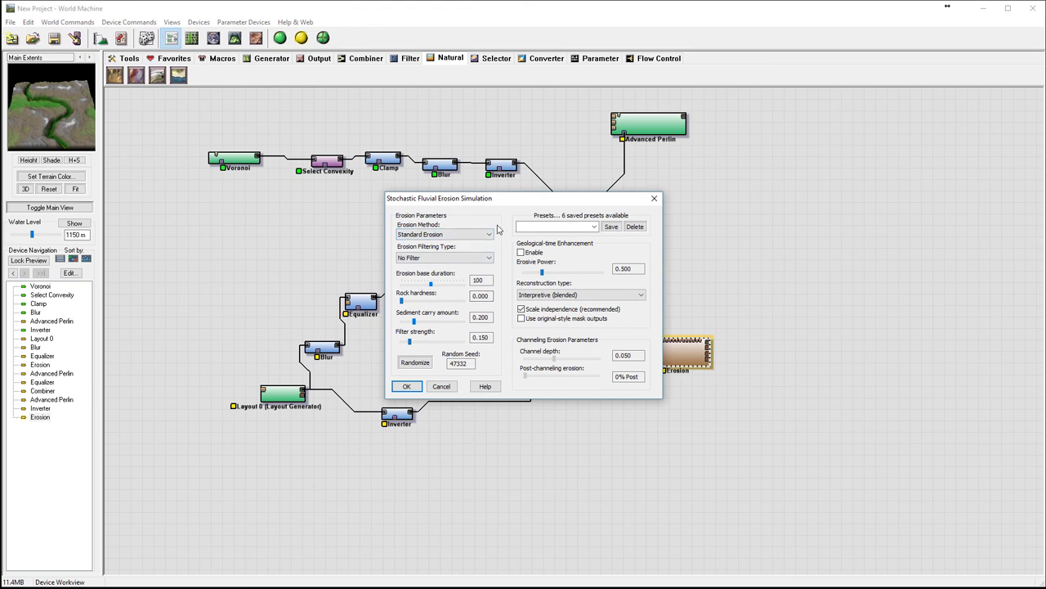
click(489, 234)
click(433, 250)
drag(402, 303, 442, 325)
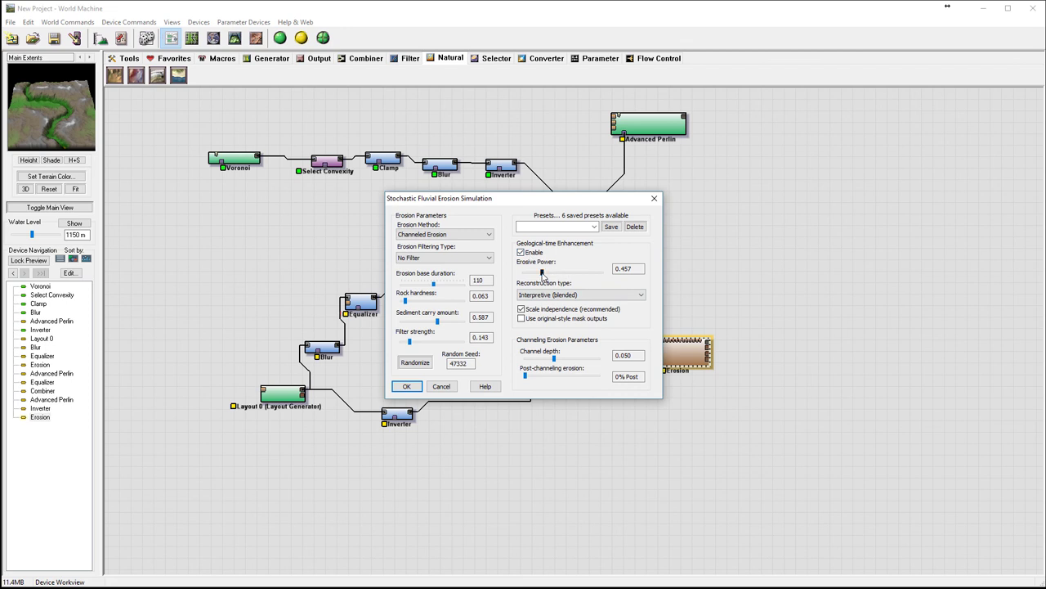
drag(543, 276, 549, 277)
click(406, 386)
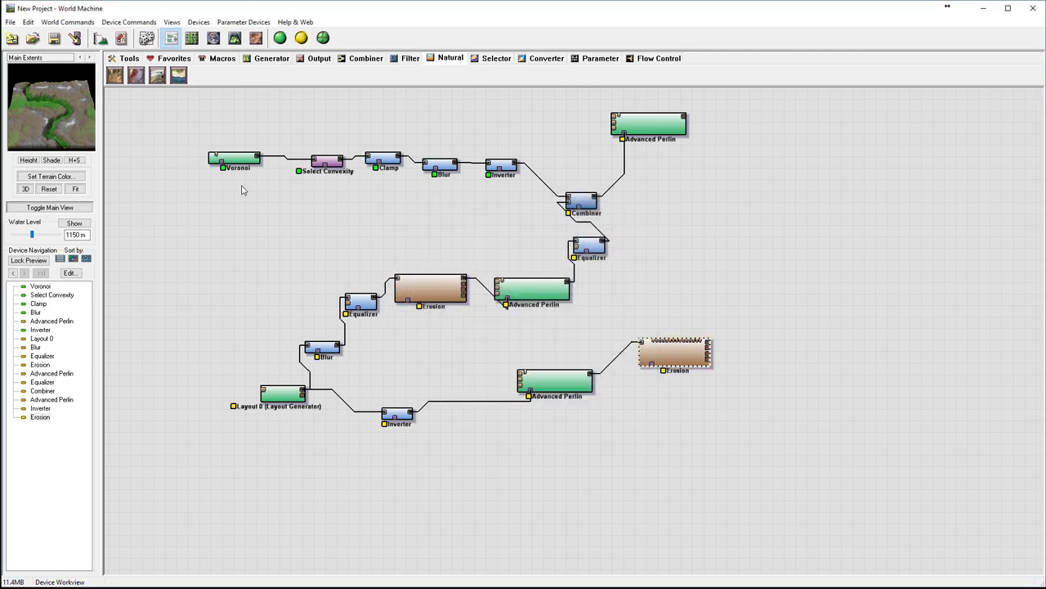
click(234, 38)
click(301, 38)
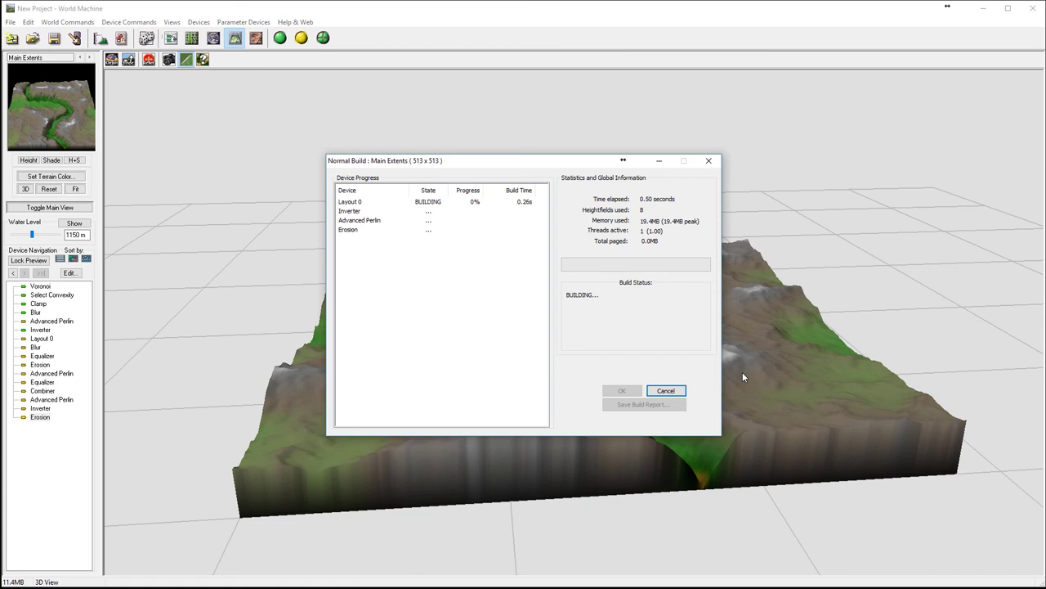
drag(653, 369, 490, 283)
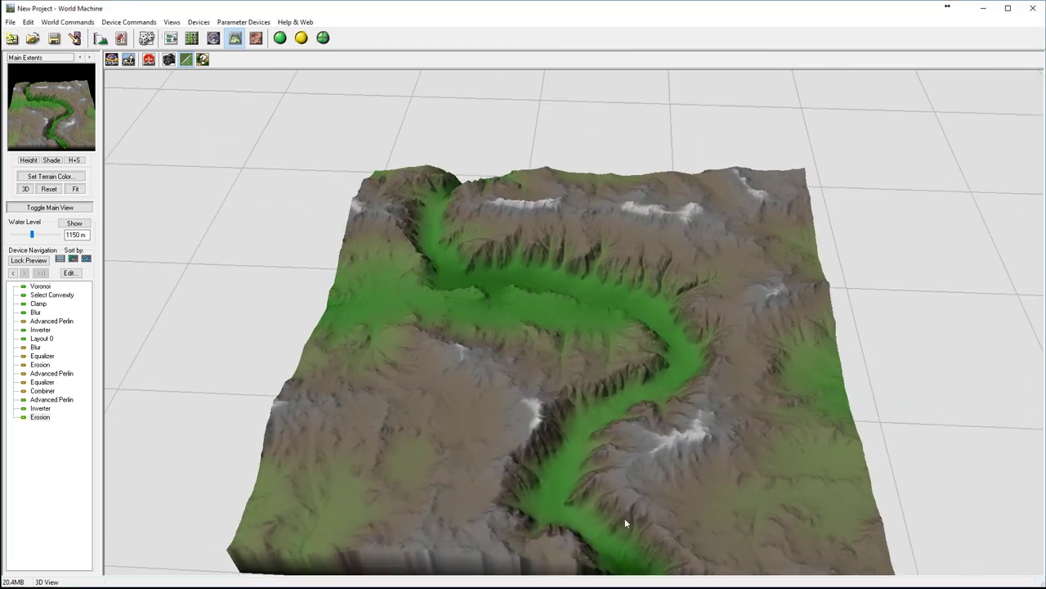
drag(607, 450, 680, 409)
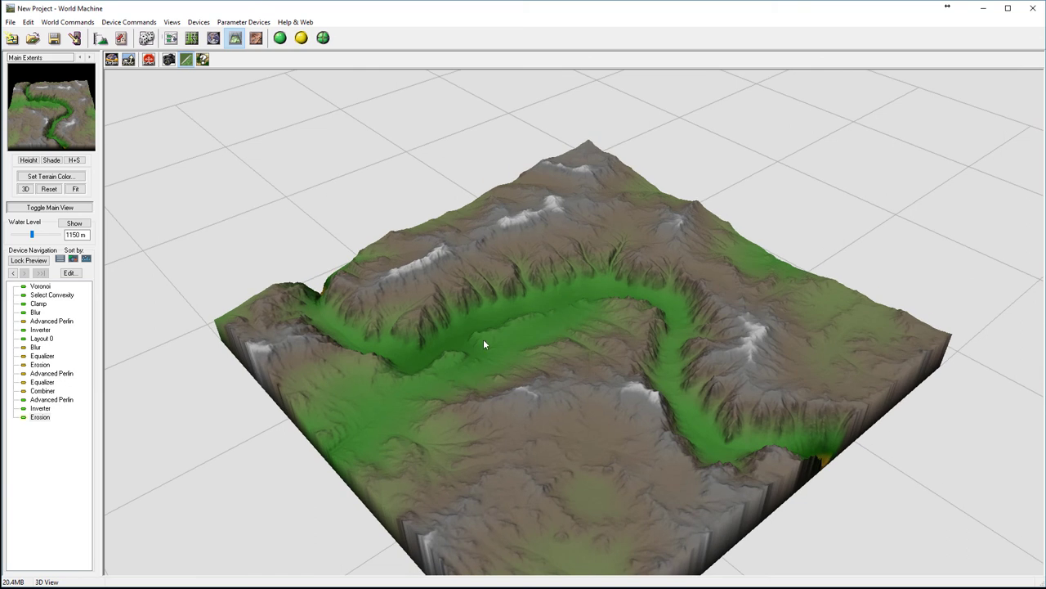
click(171, 38)
- Connect the Inverter's output to the Erosion node's Mask Input
click(408, 414)
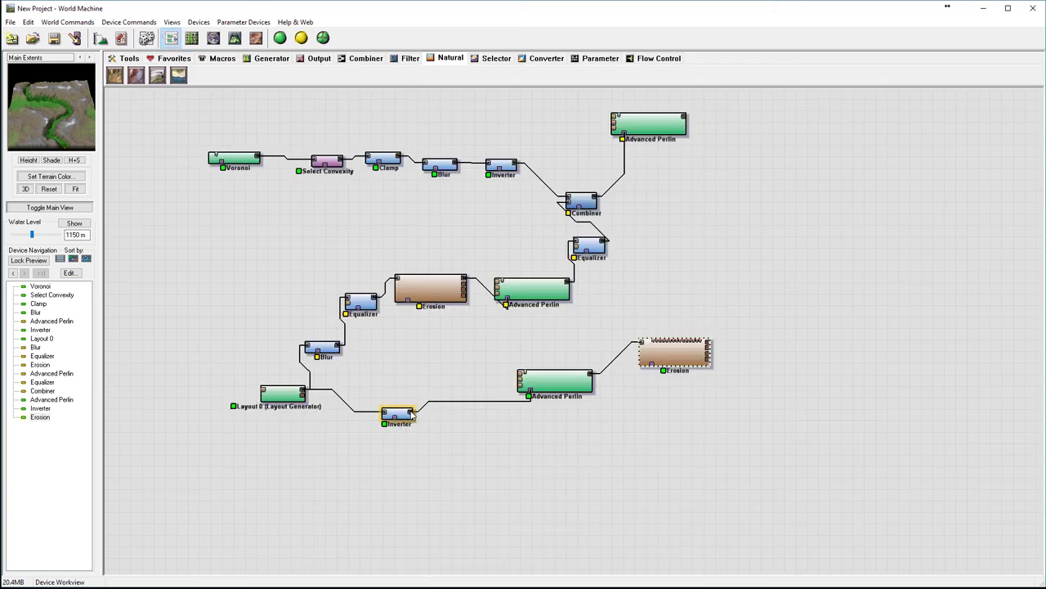
drag(412, 411, 654, 367)
click(675, 353)
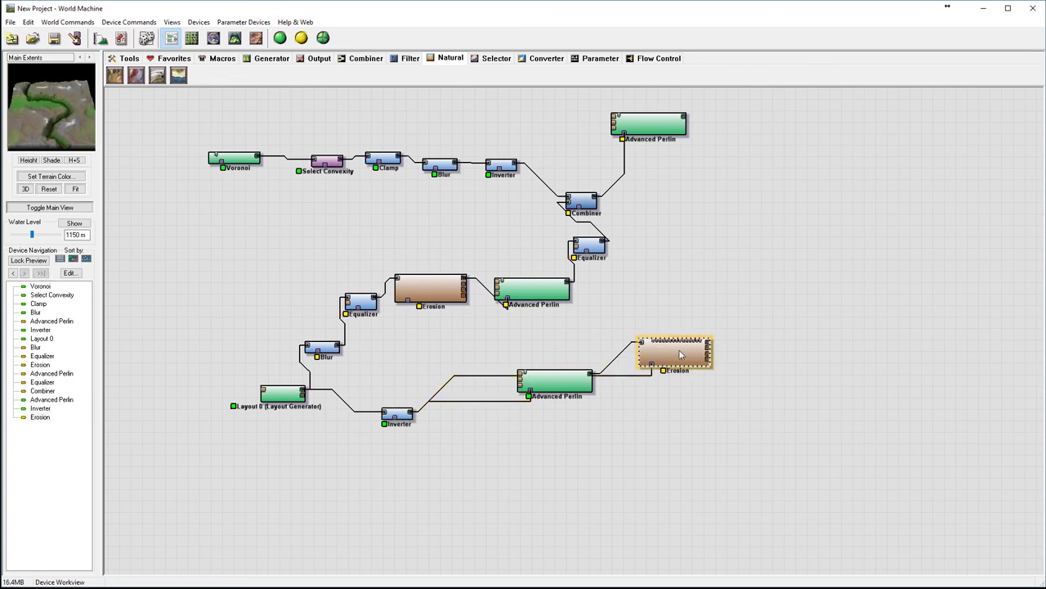
- Rebuild in 3D and orbit around the green canyon between eroded ridges
click(235, 38)
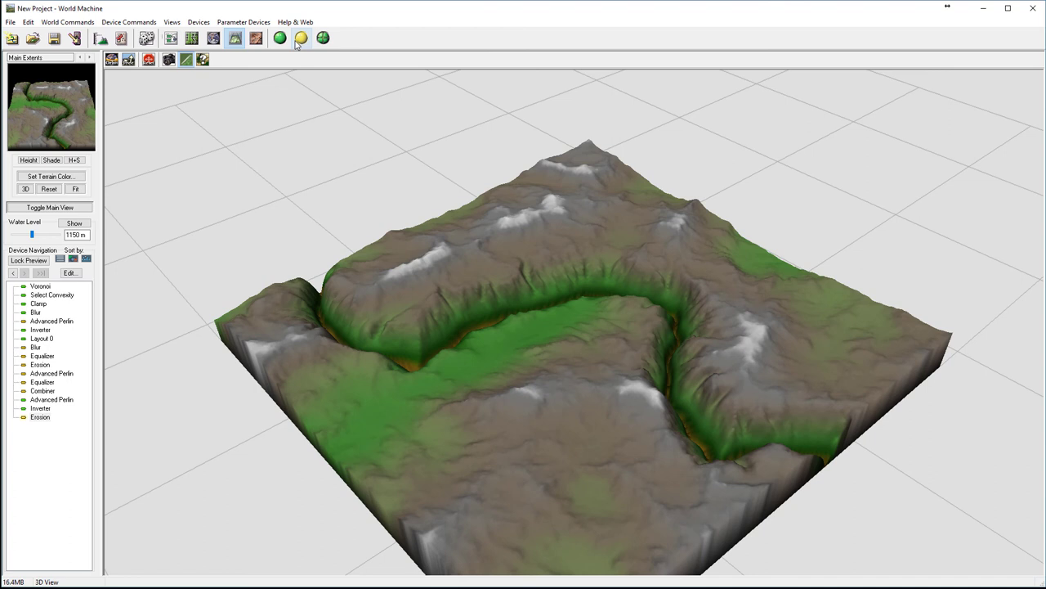
click(302, 37)
drag(626, 368, 630, 435)
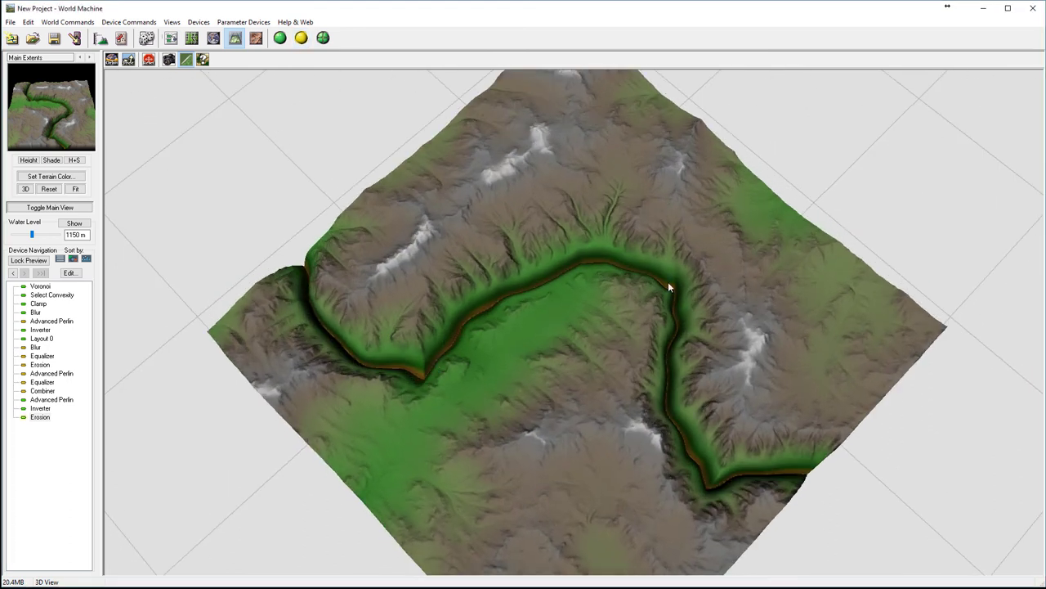
drag(632, 360, 677, 311)
drag(646, 444, 625, 406)
drag(777, 445, 548, 267)
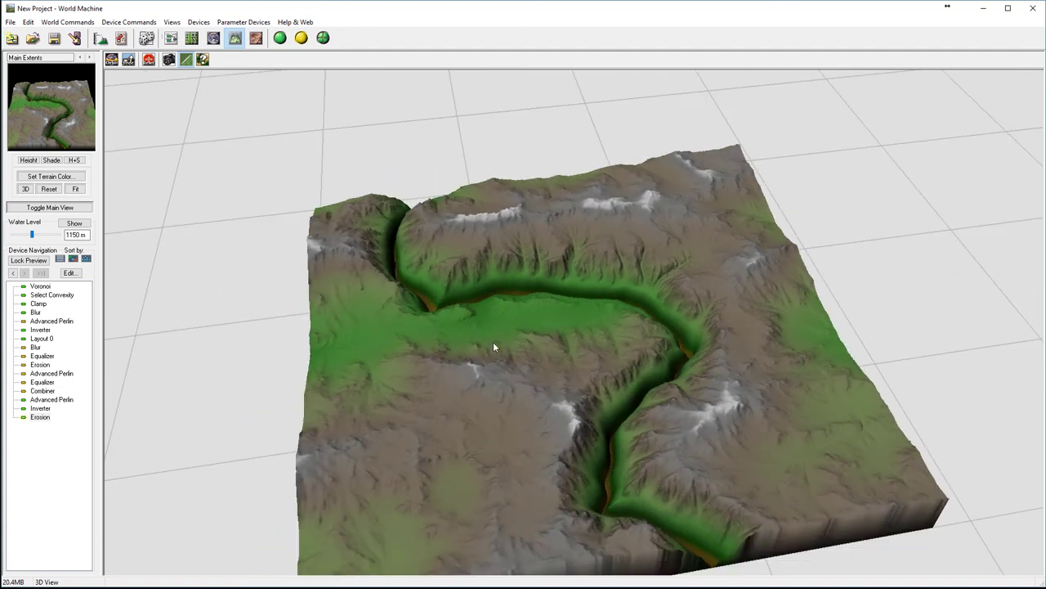
drag(525, 381, 458, 270)
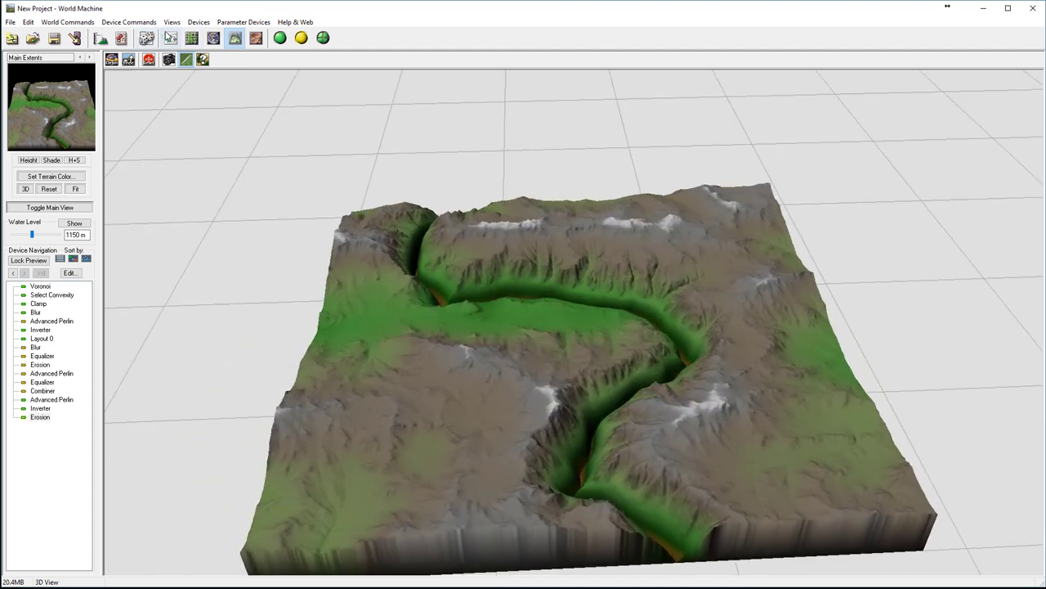
click(171, 37)
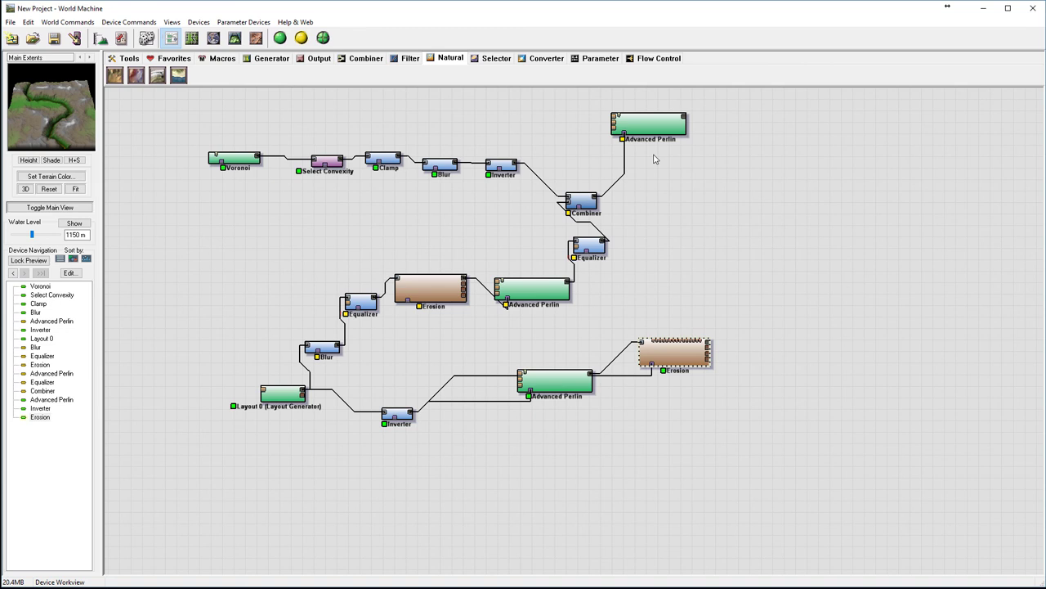